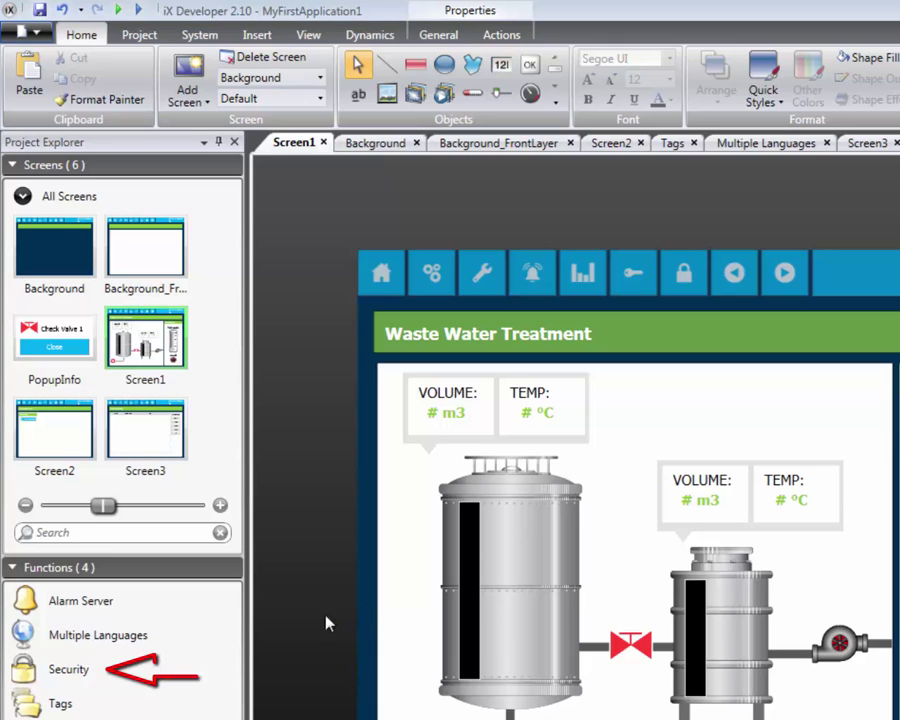
# Add a new security group to the project and name it Service
pyautogui.click(172, 677)
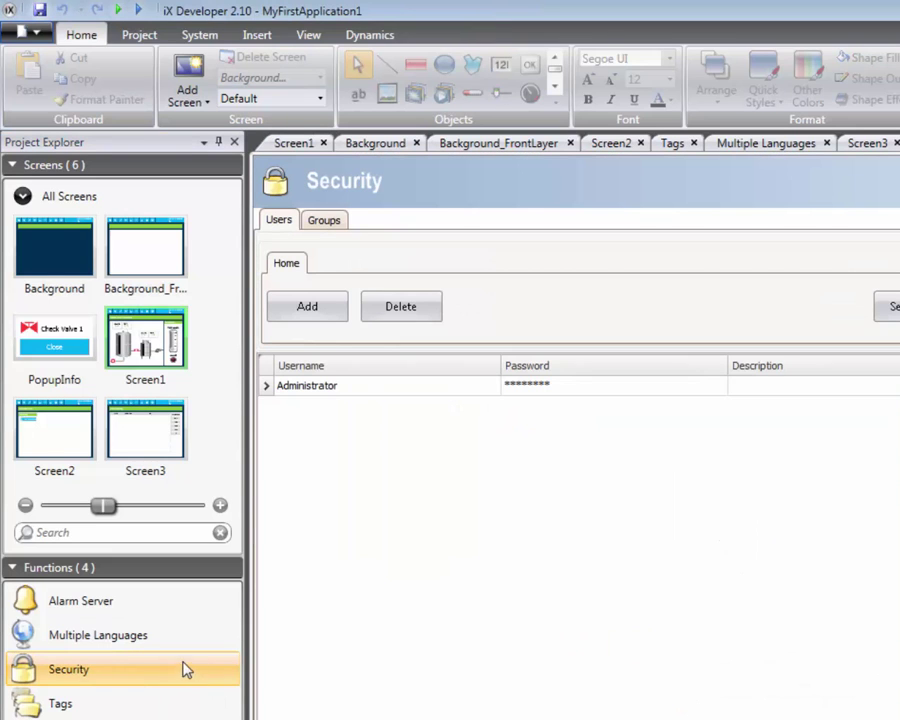
pyautogui.click(333, 220)
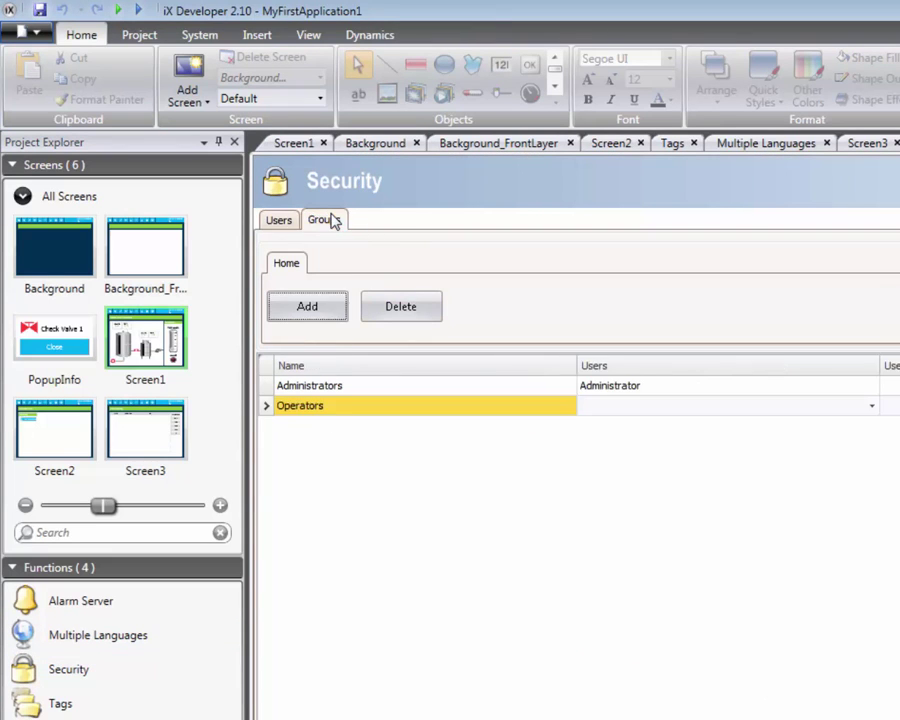
pyautogui.click(318, 304)
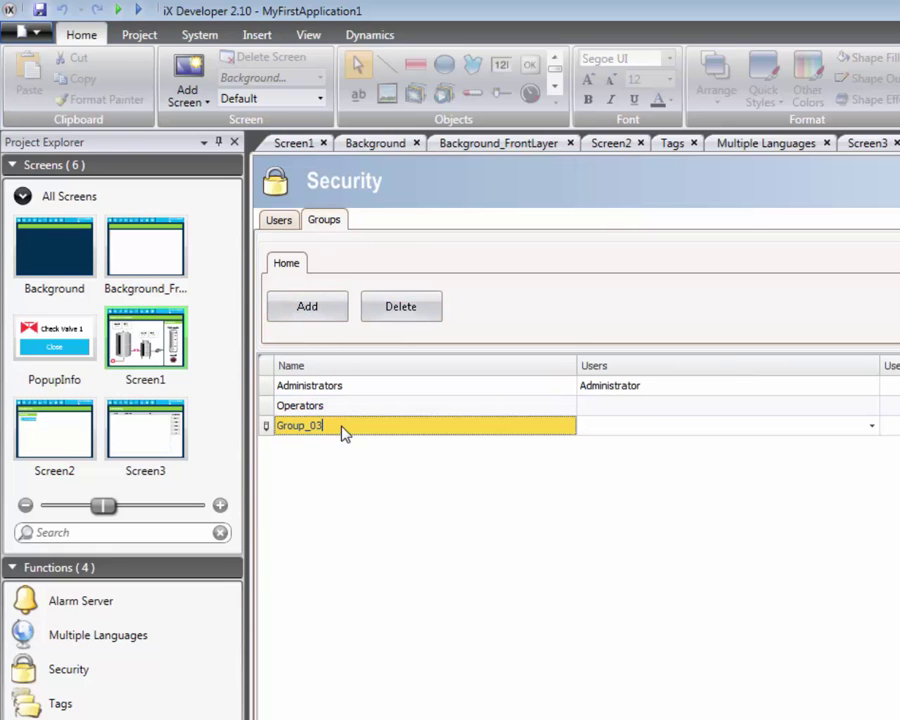
pyautogui.click(340, 424)
pyautogui.write('Service')
# Add a first new security user, enter its account password, and assign it to the Operators group
pyautogui.click(282, 222)
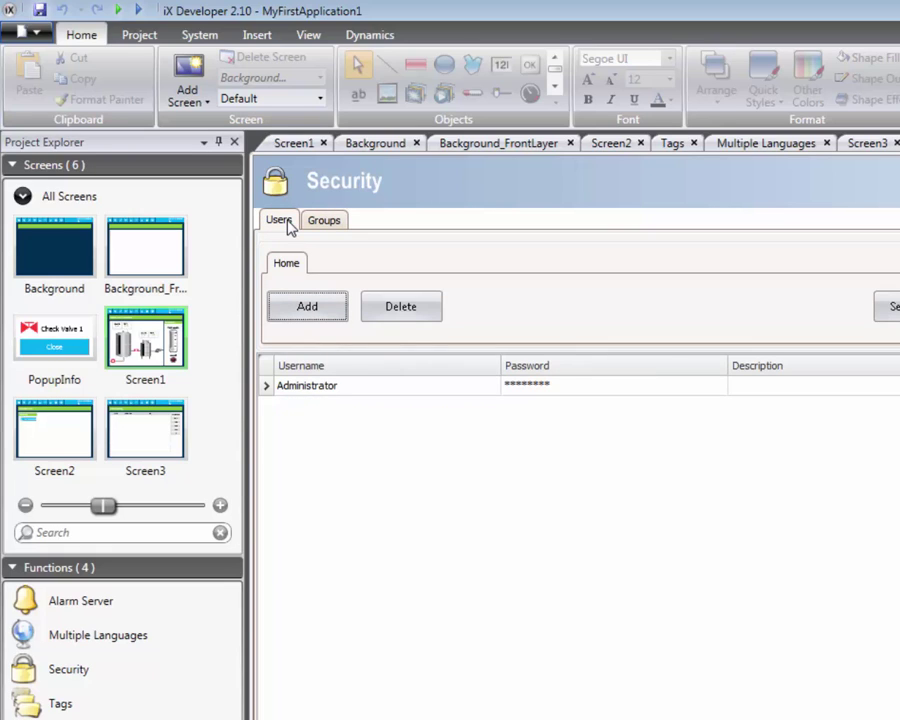
pyautogui.click(303, 306)
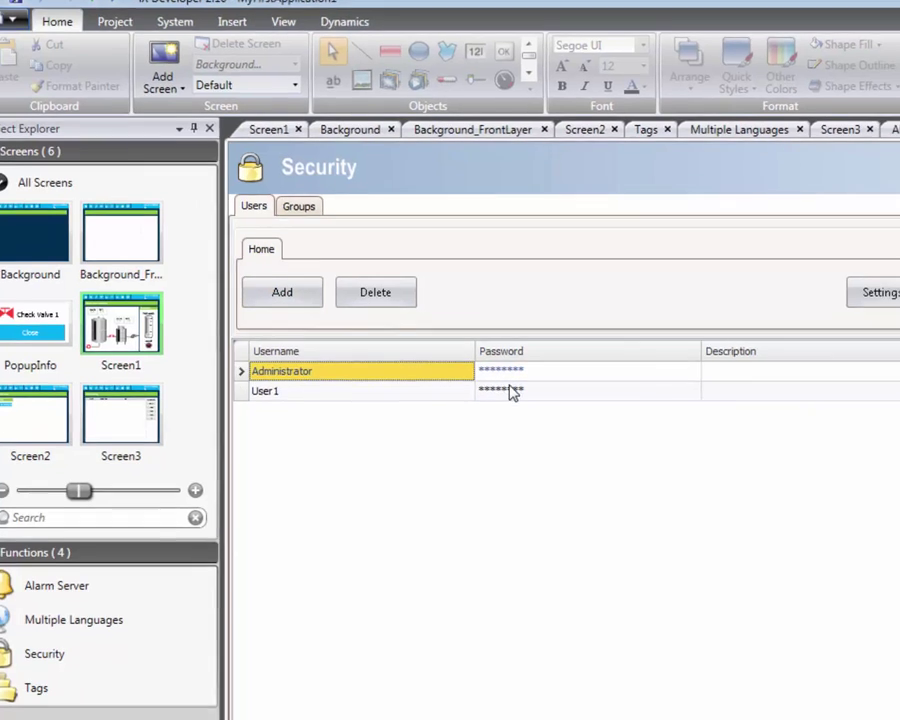
pyautogui.click(540, 403)
pyautogui.write('1')
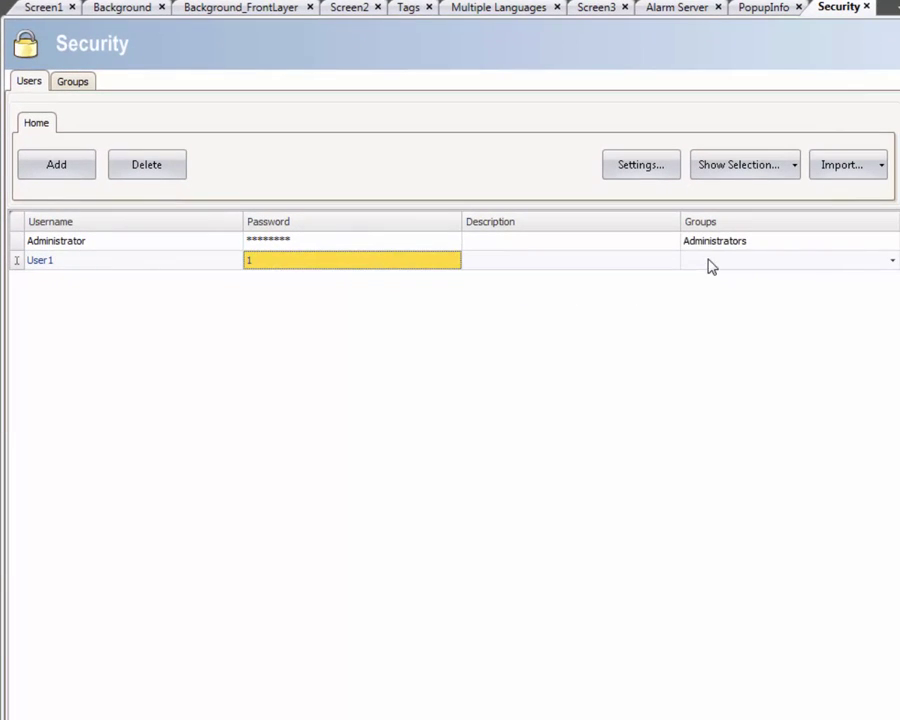
pyautogui.click(708, 262)
pyautogui.click(560, 314)
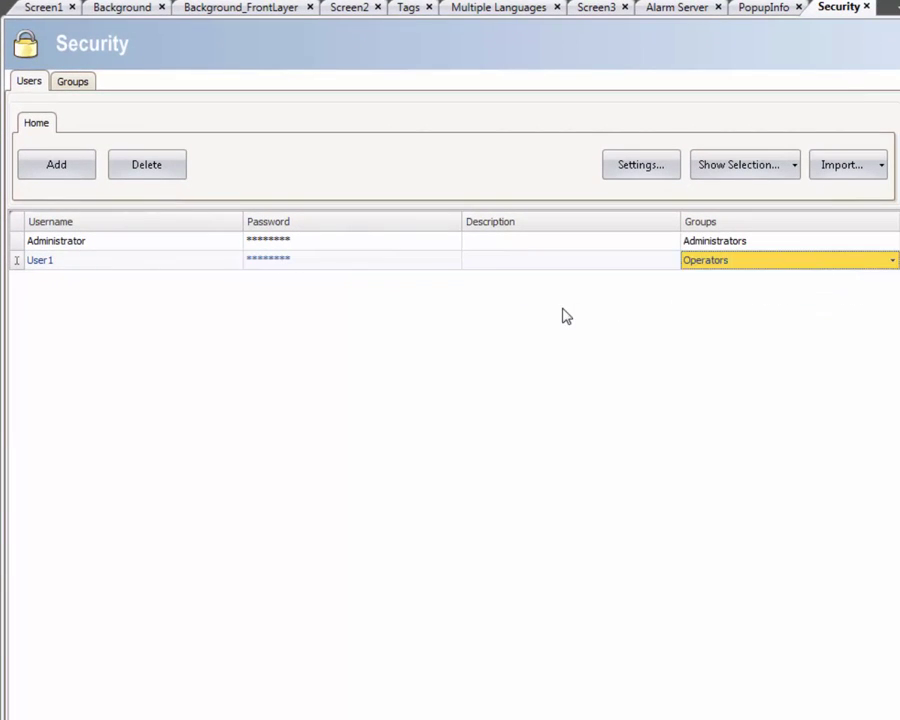
# Add a second new security user, enter its account password, and assign it to the Service group
pyautogui.click(66, 165)
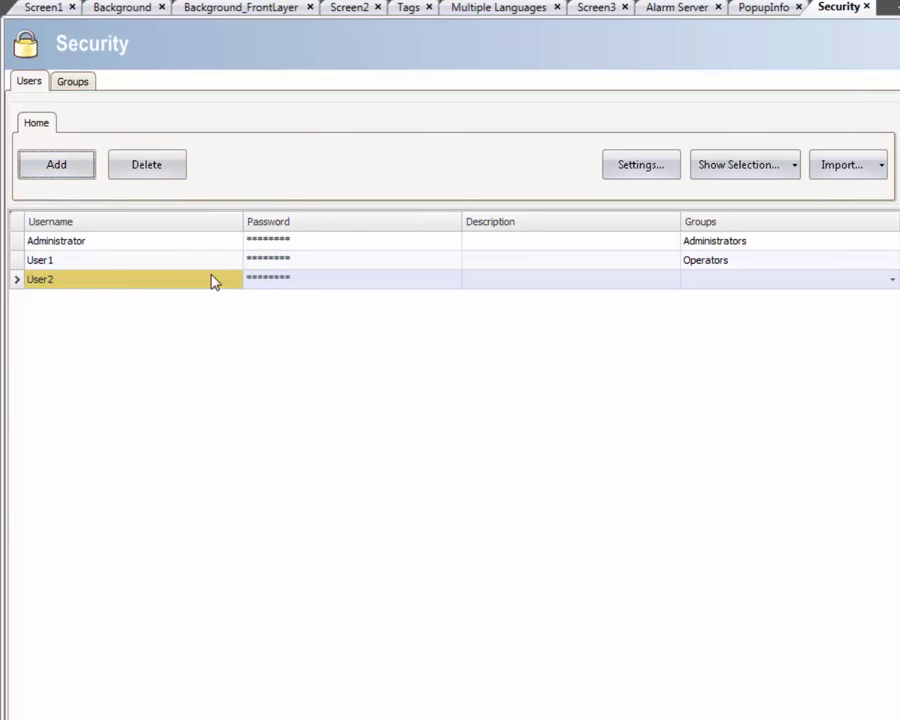
pyautogui.click(295, 283)
pyautogui.write('2')
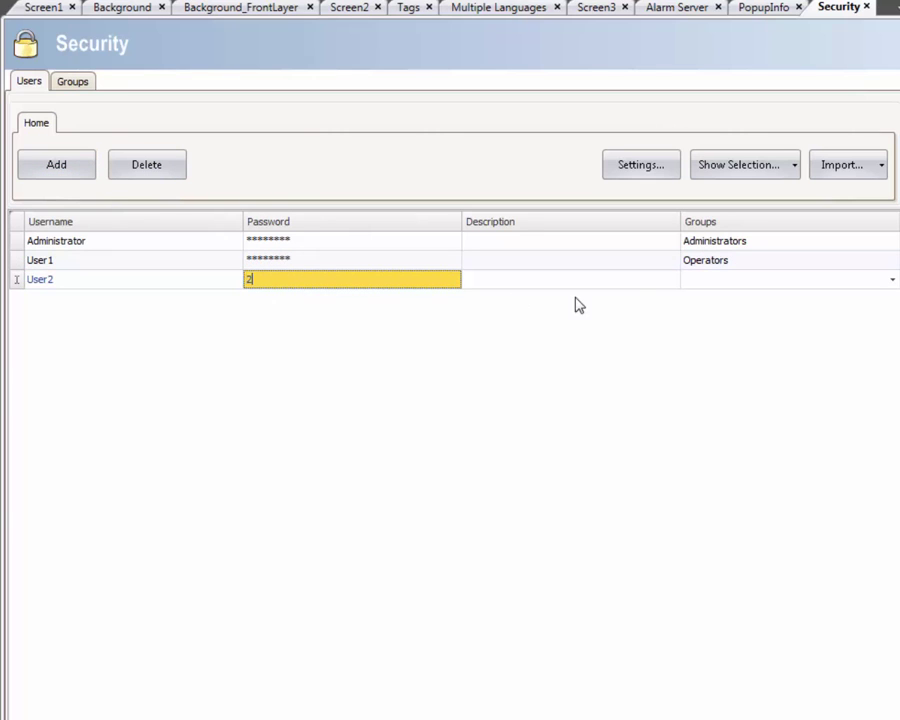
pyautogui.click(701, 281)
pyautogui.click(694, 328)
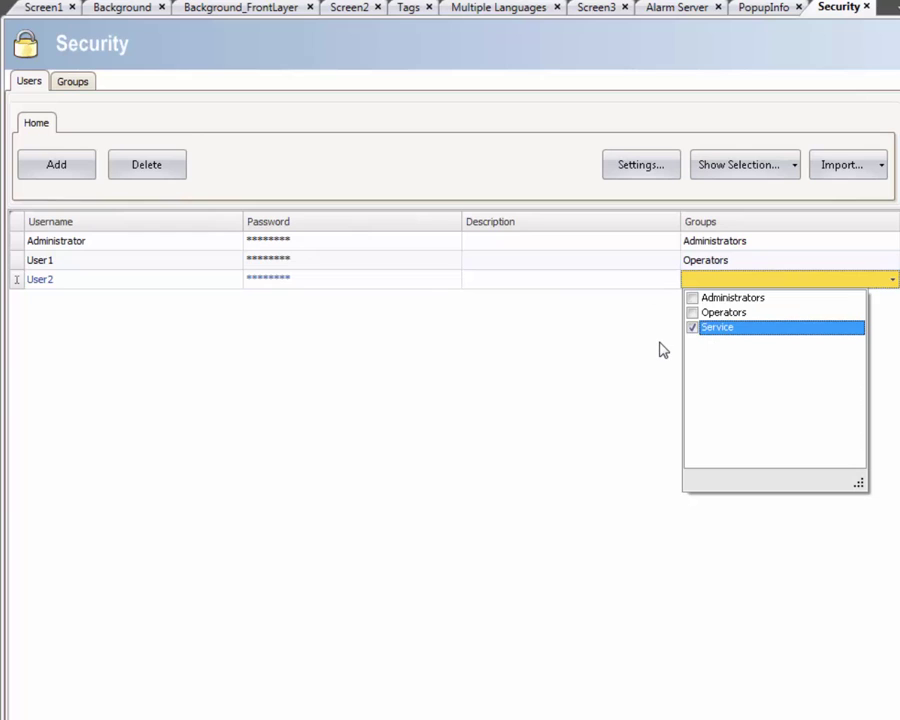
pyautogui.click(659, 349)
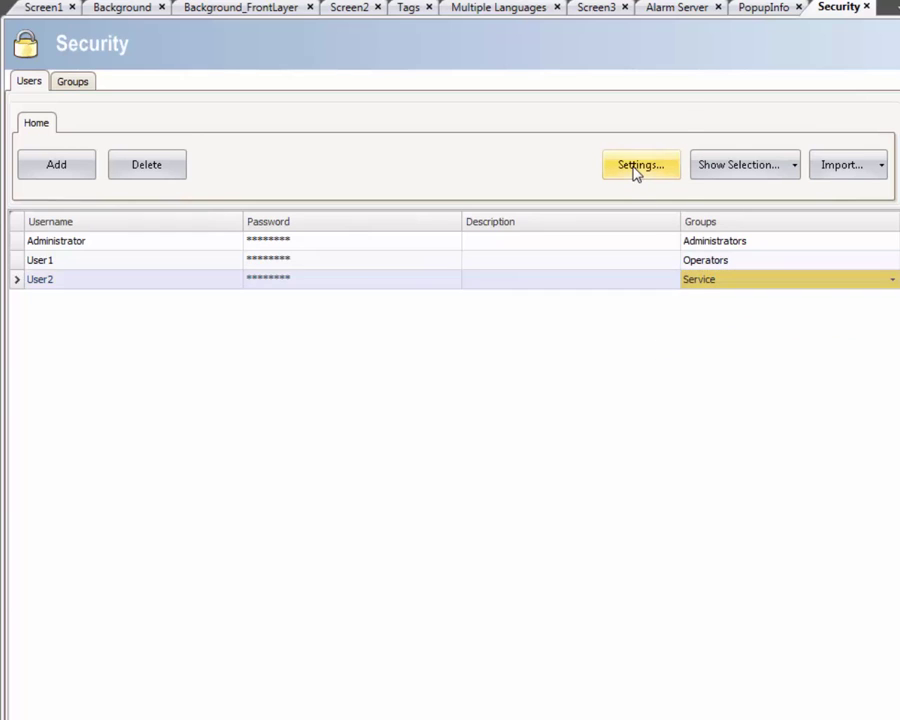
# In the security settings, set the access-denied action to Show Access Denied Message and enable automatic logout after 1 minute of inactivity
pyautogui.click(633, 170)
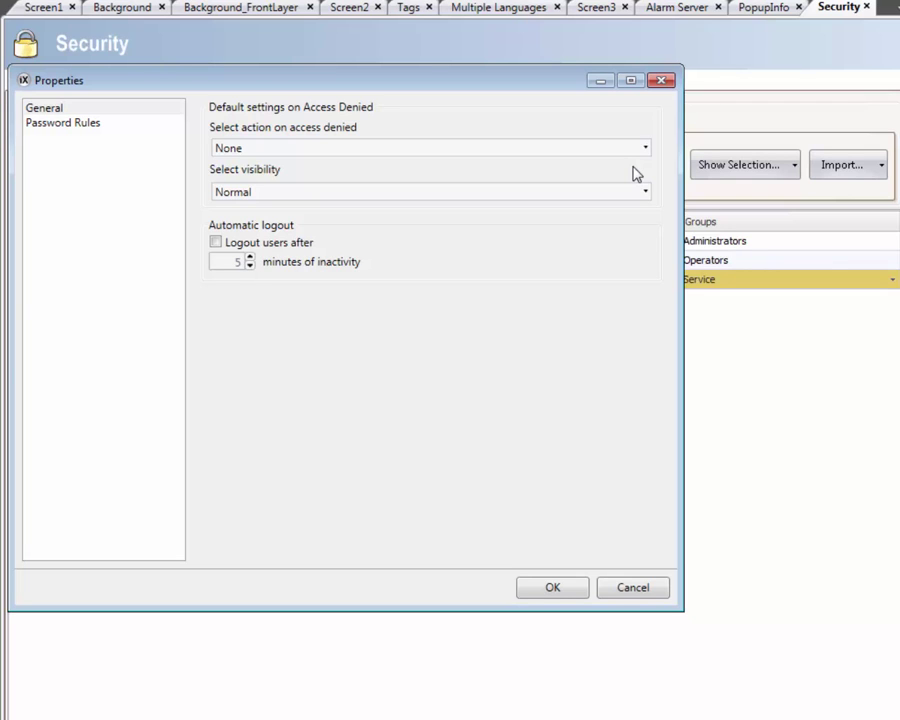
pyautogui.click(646, 150)
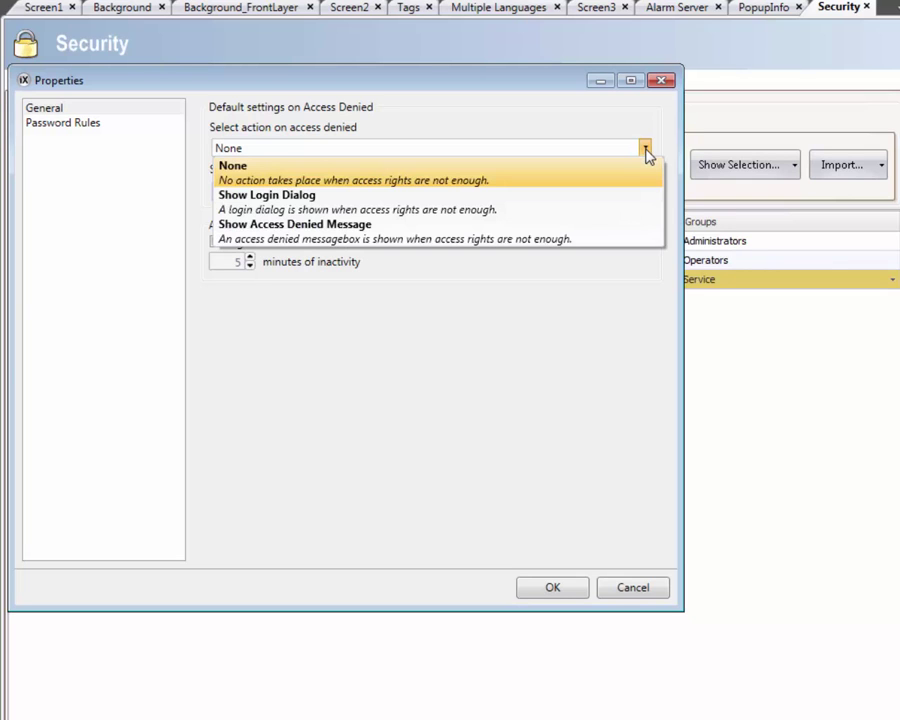
pyautogui.click(620, 226)
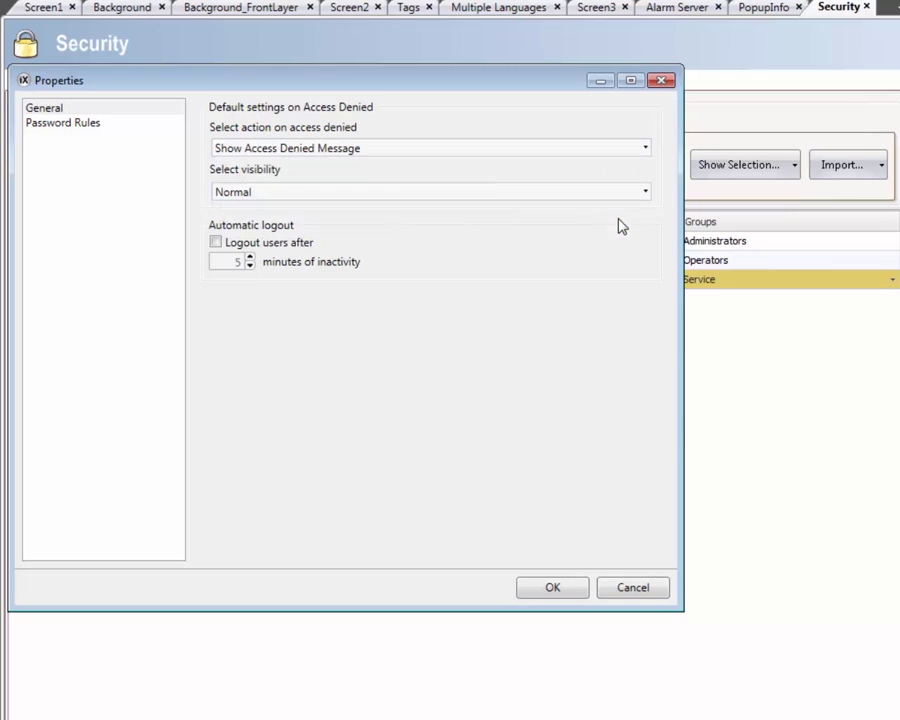
pyautogui.click(215, 242)
pyautogui.click(249, 266)
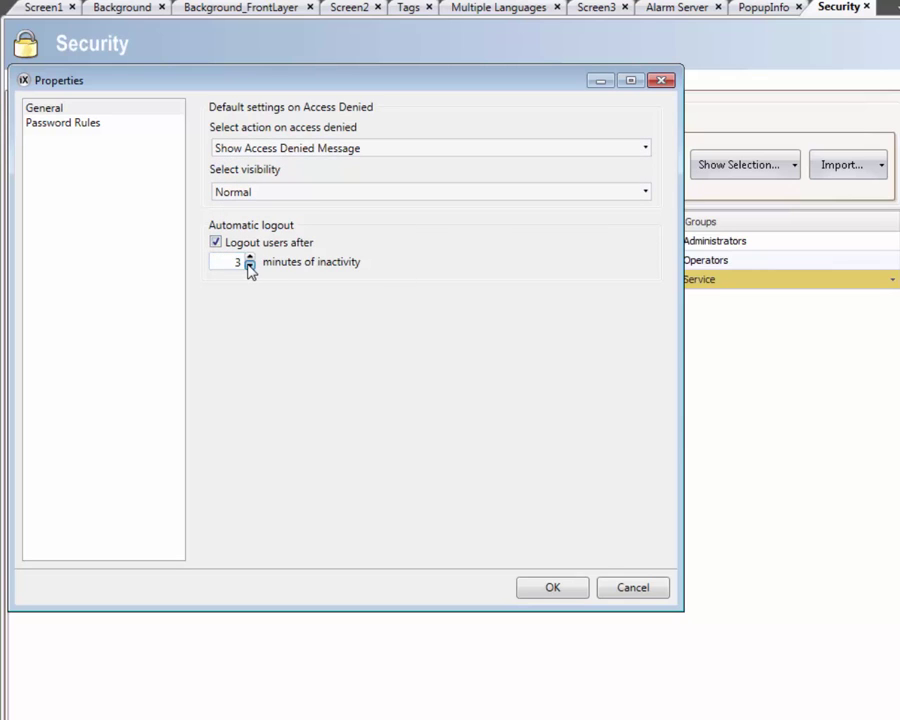
pyautogui.click(249, 266)
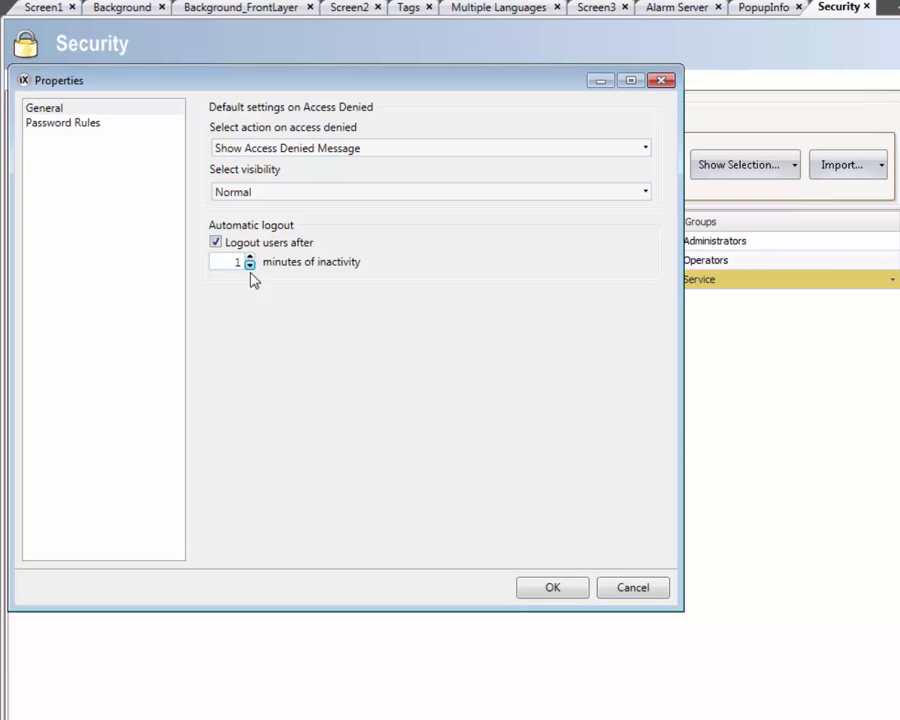
pyautogui.click(560, 589)
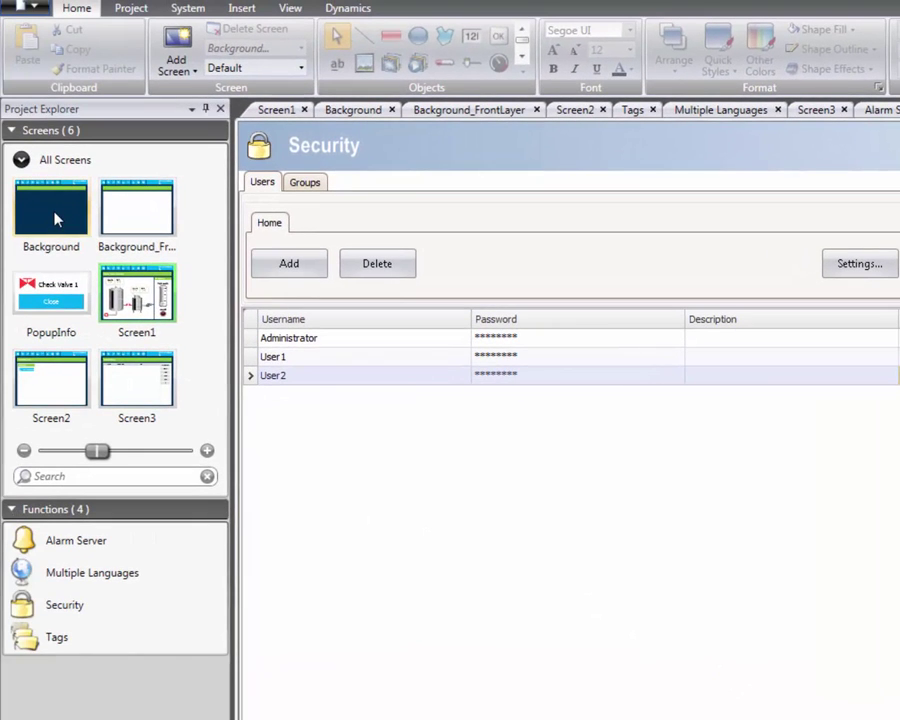
# Assign the Login security action to the key button on the Background screen, triggered on click
pyautogui.doubleClick(55, 215)
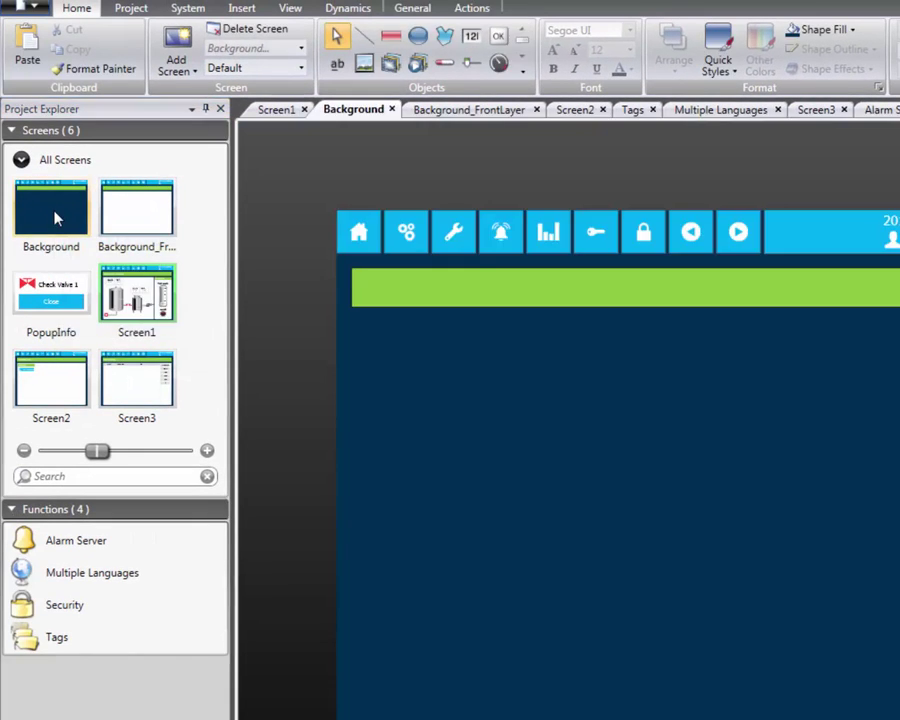
pyautogui.click(597, 238)
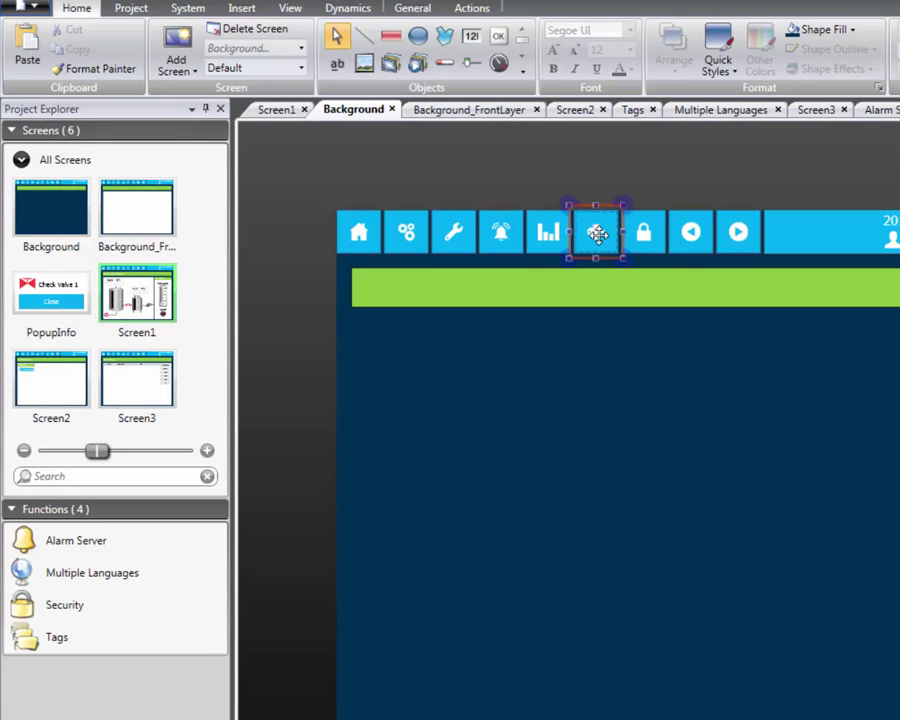
pyautogui.click(472, 10)
pyautogui.click(178, 30)
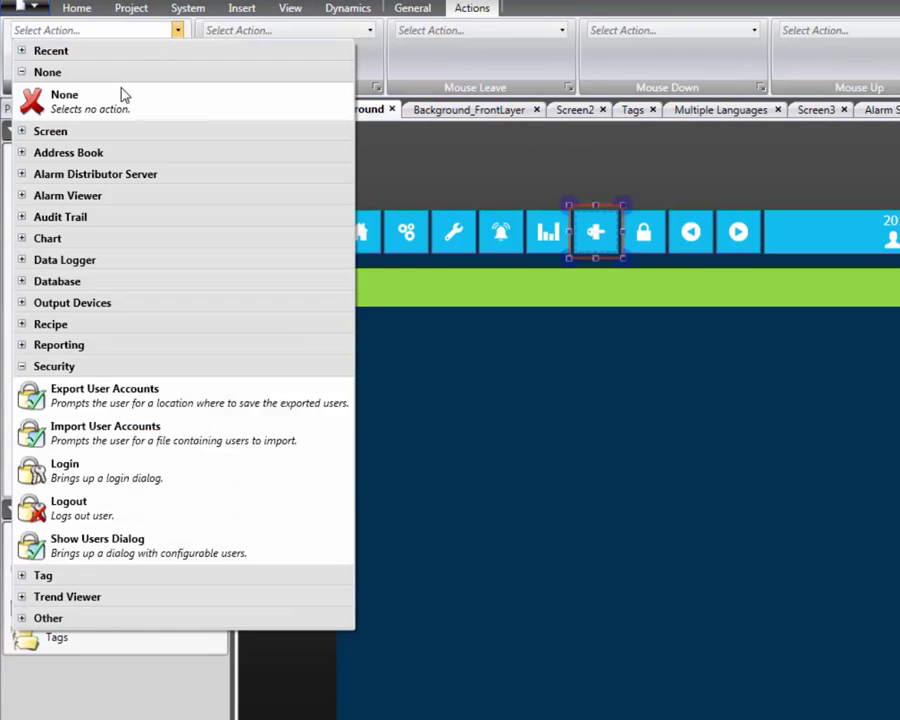
pyautogui.click(80, 468)
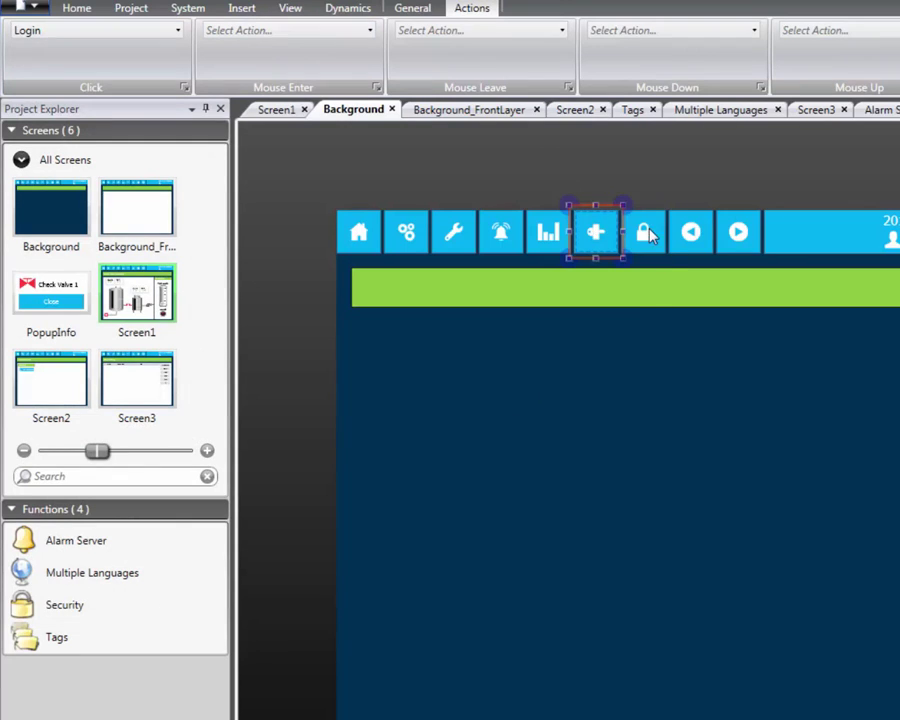
# Assign the Logout security action to the padlock button on the Background screen, triggered on click
pyautogui.click(650, 234)
pyautogui.click(176, 30)
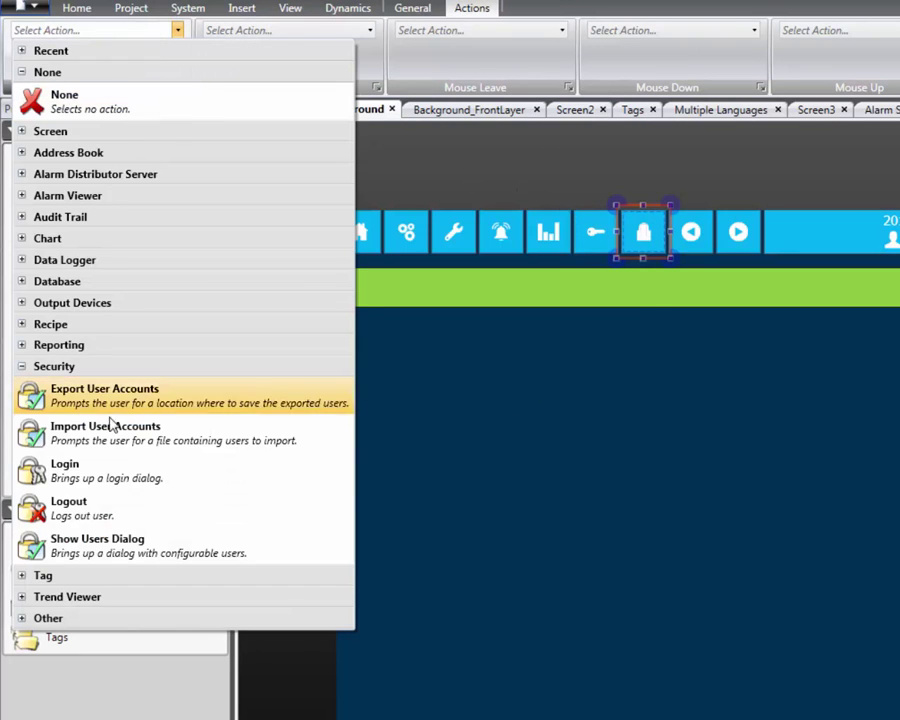
pyautogui.click(126, 508)
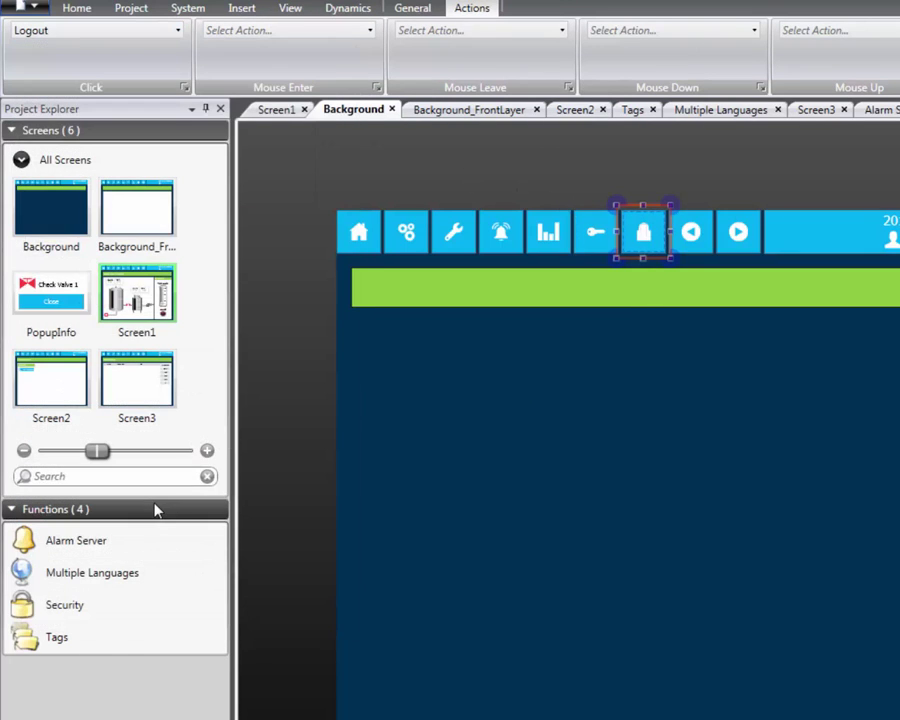
pyautogui.click(482, 526)
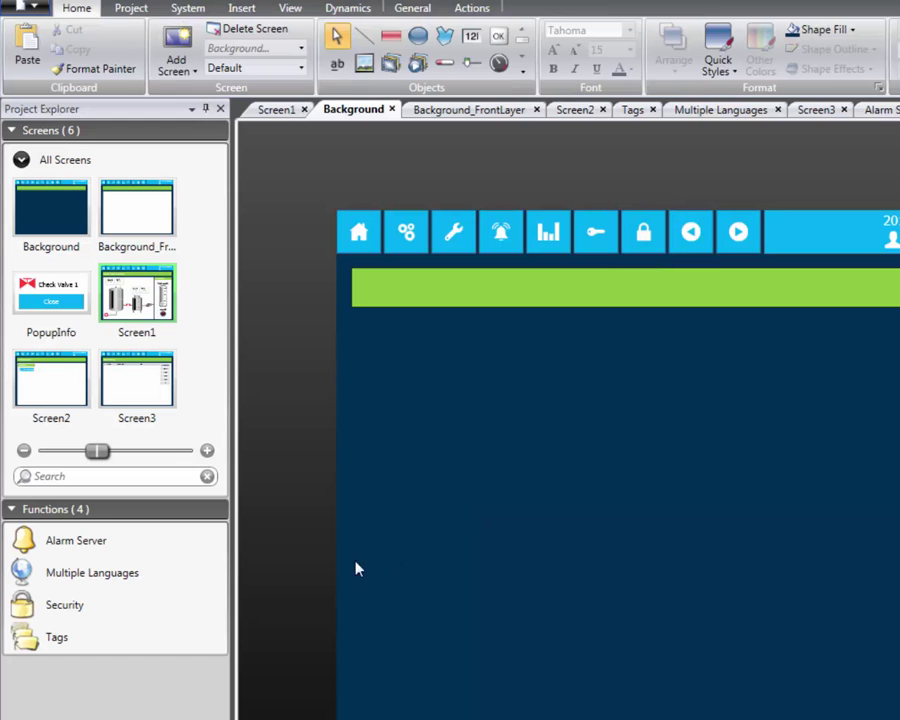
# Add the Current User system tag to the project's tag list
pyautogui.click(150, 640)
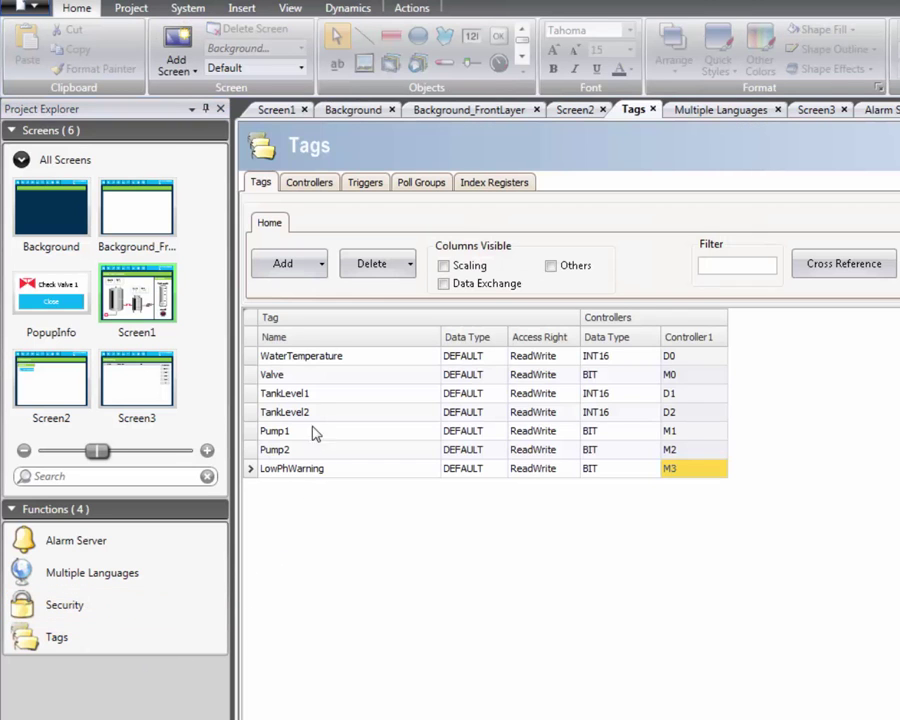
pyautogui.click(321, 272)
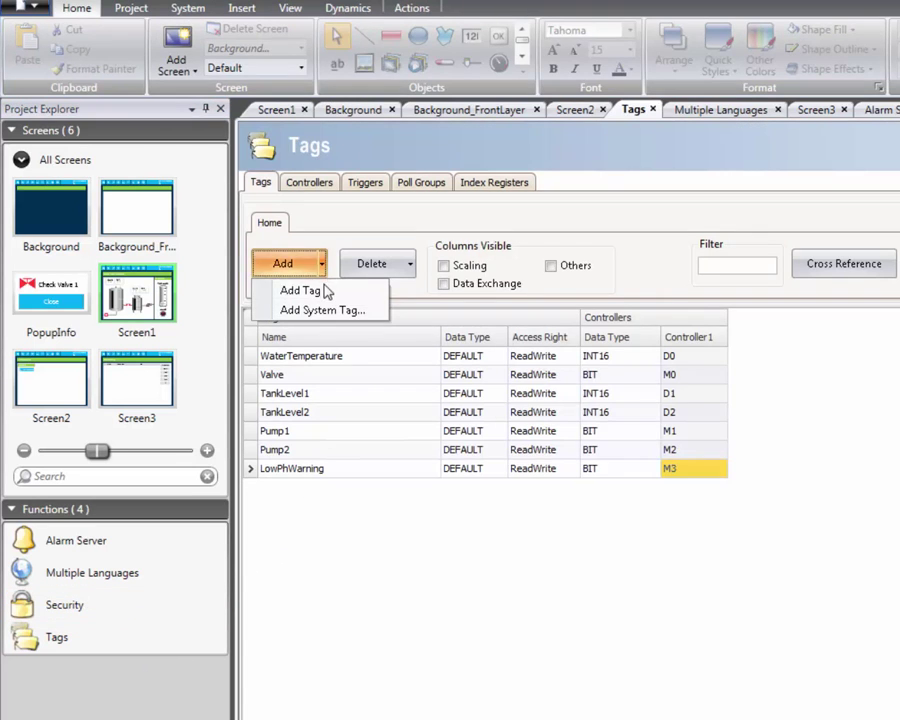
pyautogui.click(318, 311)
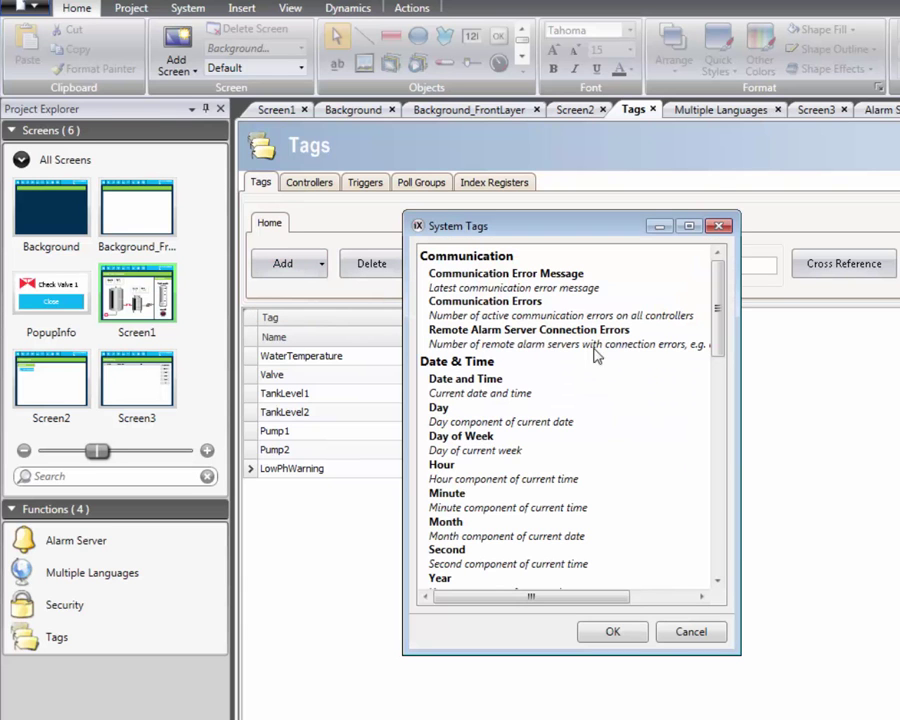
pyautogui.moveTo(720, 335); pyautogui.dragTo(704, 458)
pyautogui.click(569, 553)
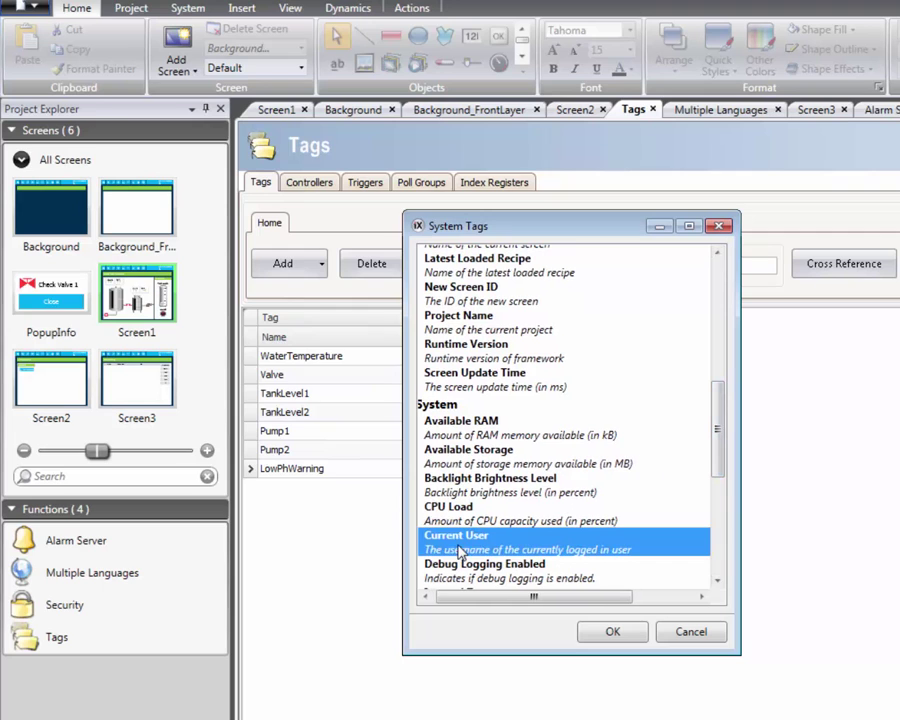
pyautogui.click(598, 634)
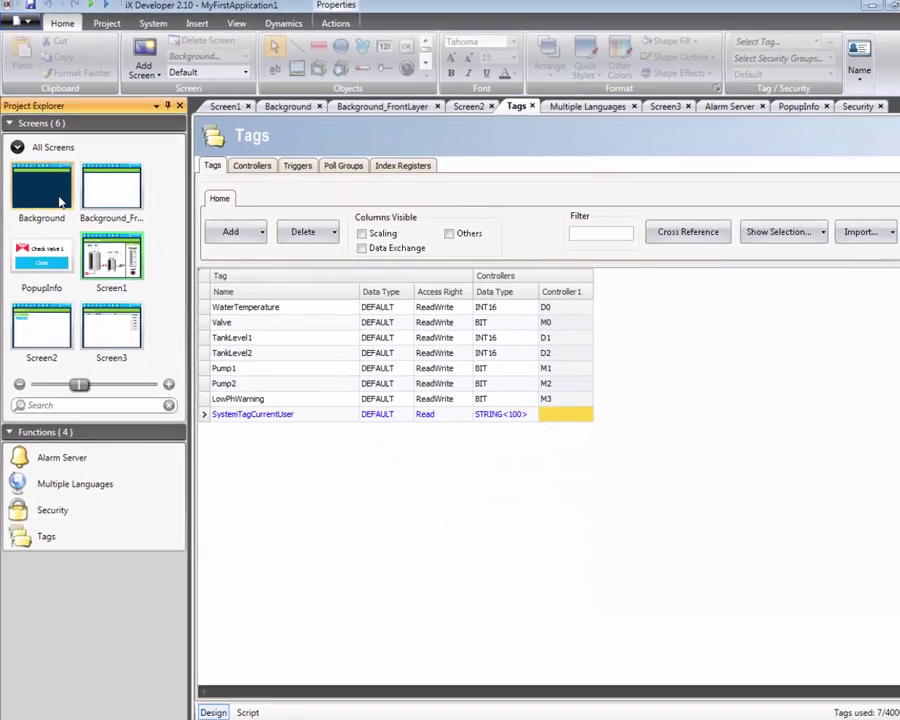
# Place a text object beside the user icon in the Background screen's header and change its font colour
pyautogui.doubleClick(74, 232)
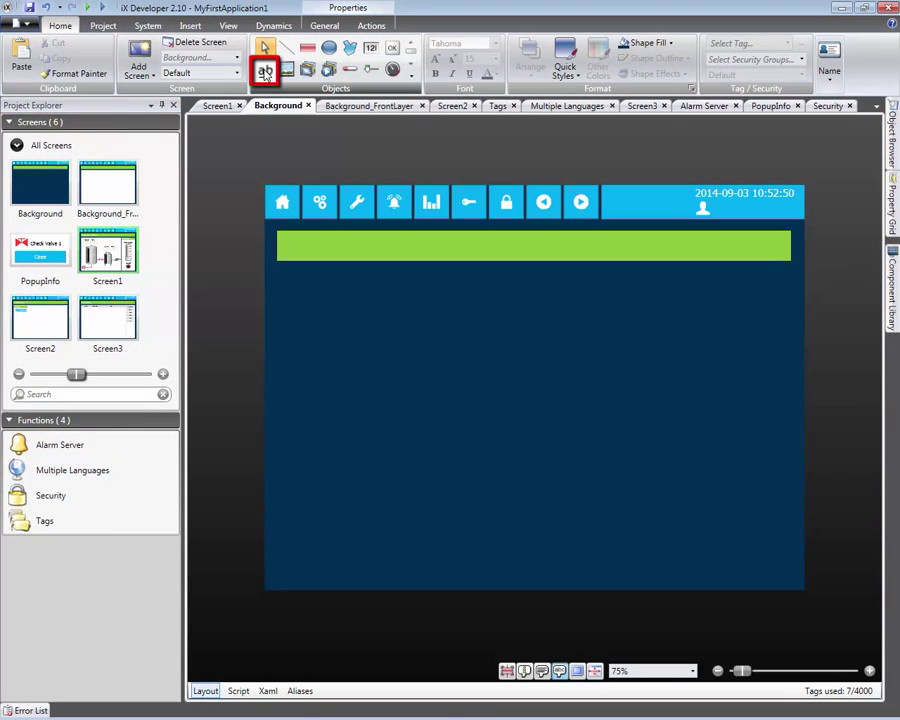
pyautogui.click(265, 70)
pyautogui.click(716, 200)
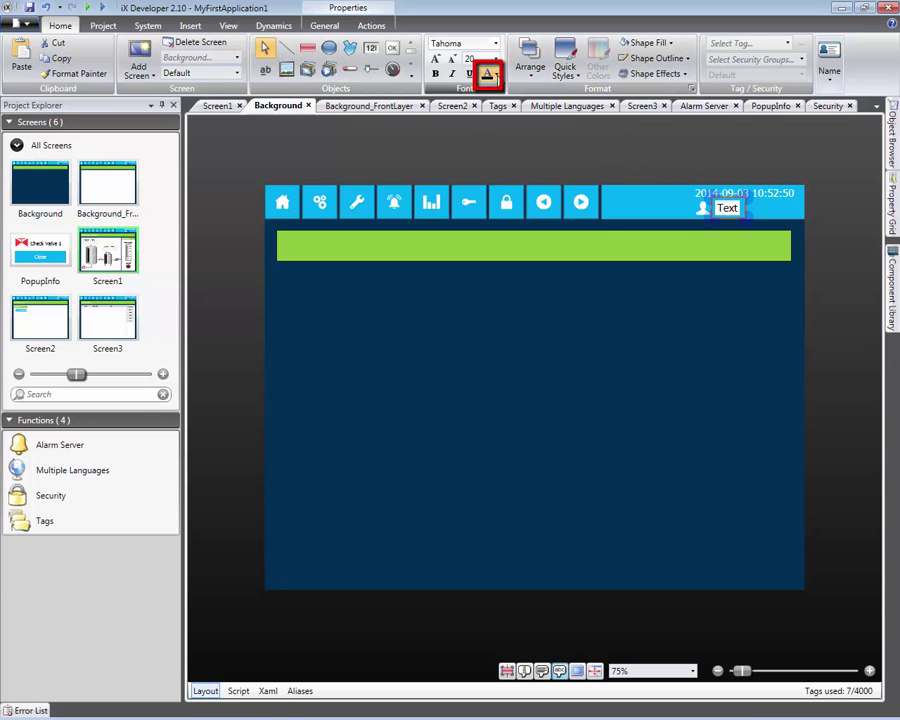
pyautogui.click(494, 75)
pyautogui.click(494, 111)
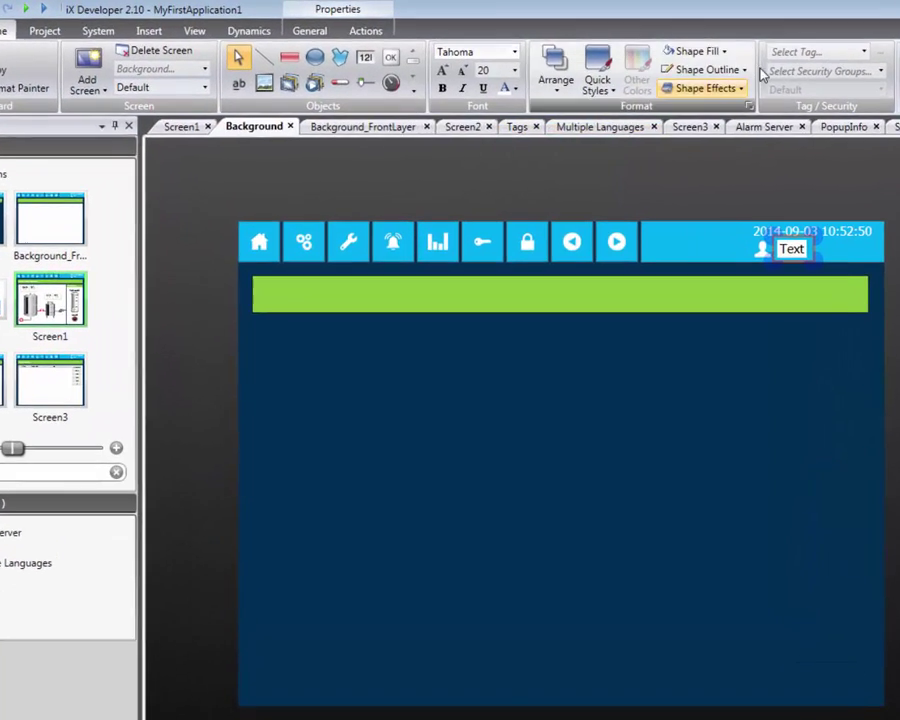
# Connect the header text object beside the user icon to the SystemTagCurrentUser tag
pyautogui.click(870, 54)
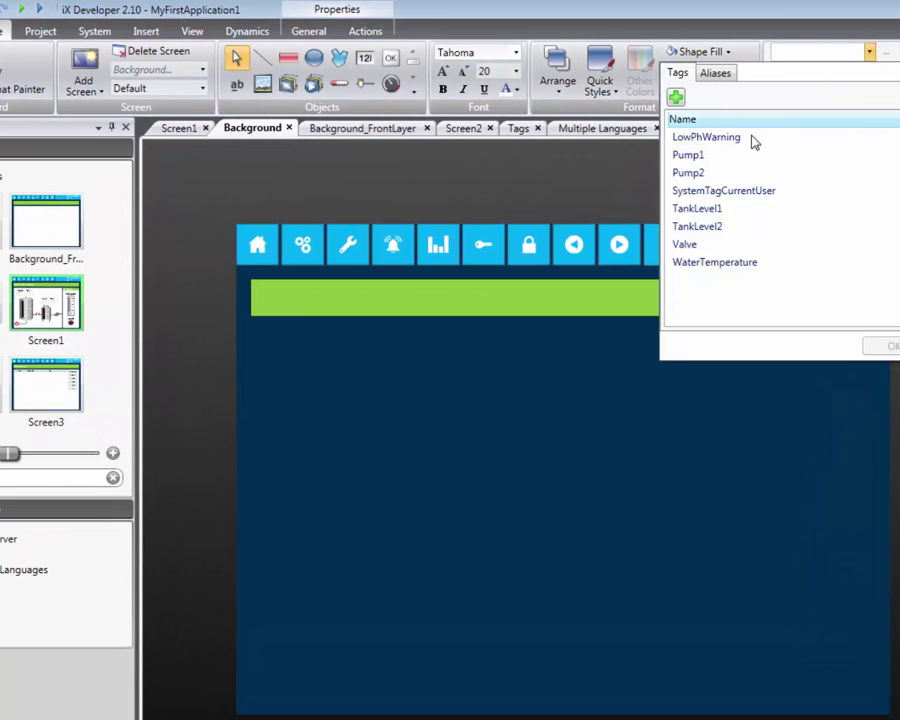
pyautogui.click(726, 193)
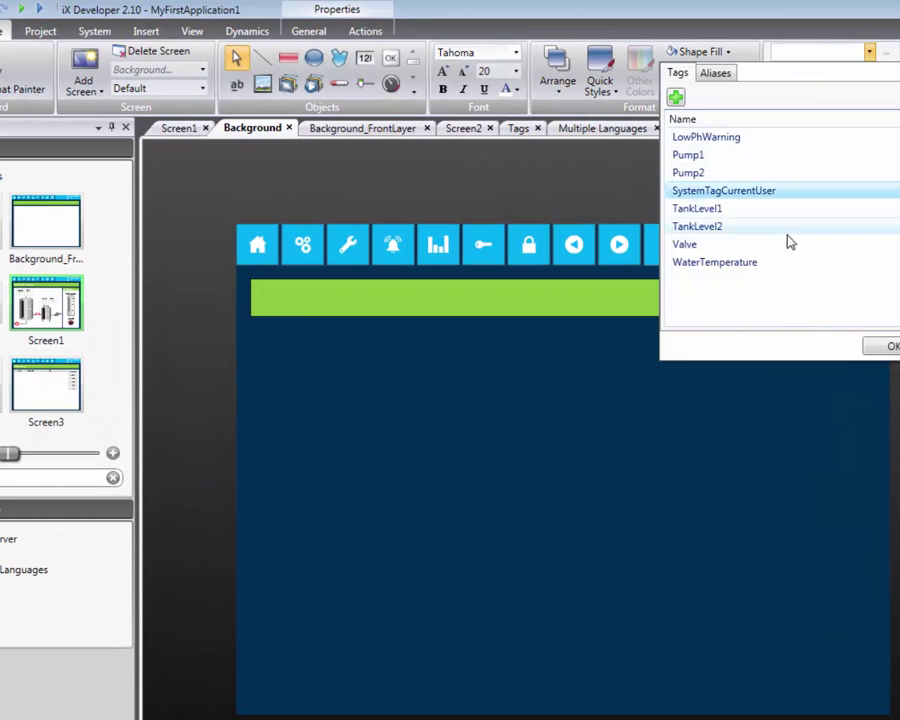
pyautogui.click(886, 348)
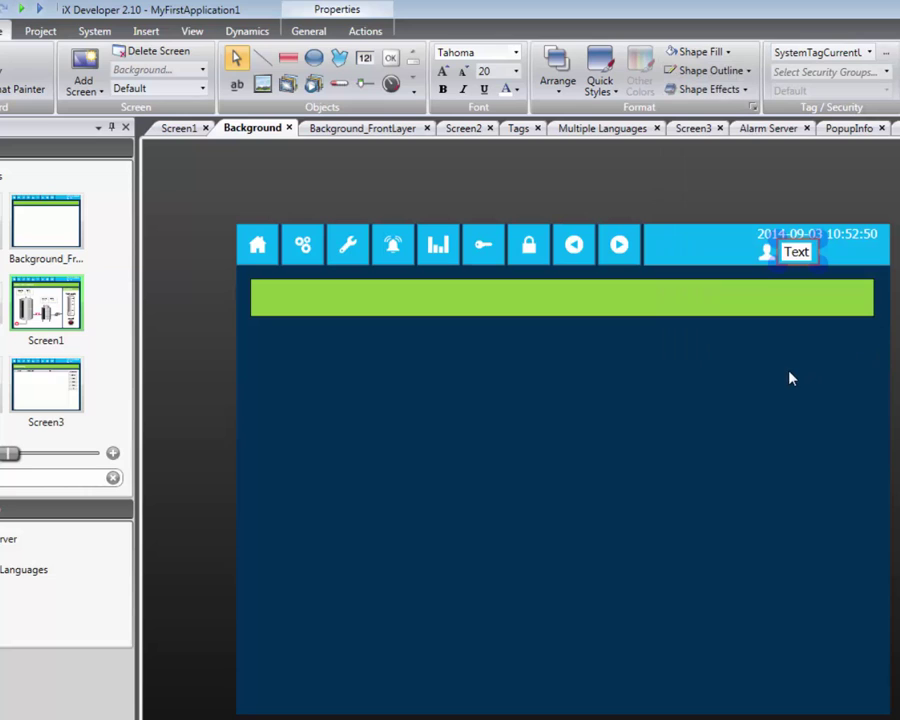
# Restrict the red pump symbol at the inlet pipe of Screen1 to the Operators security group
pyautogui.doubleClick(46, 303)
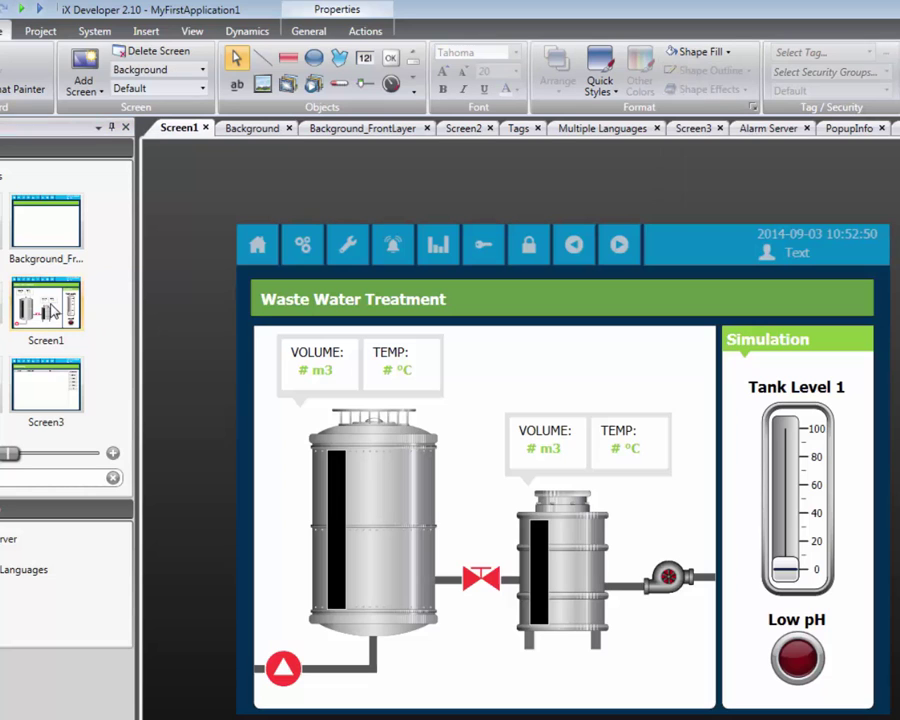
pyautogui.click(280, 674)
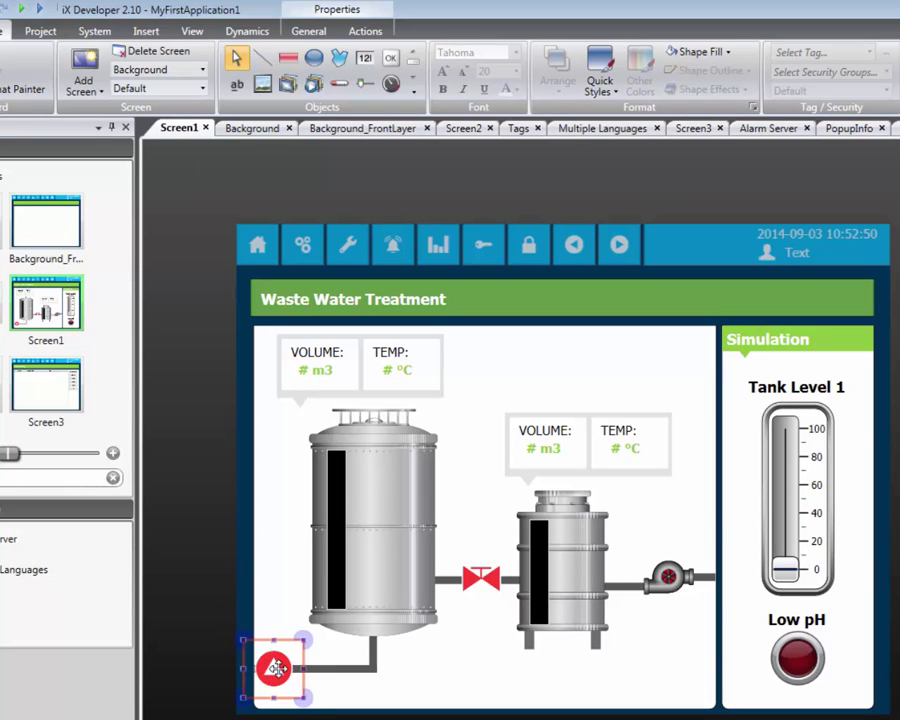
pyautogui.moveTo(275, 668); pyautogui.dragTo(285, 668)
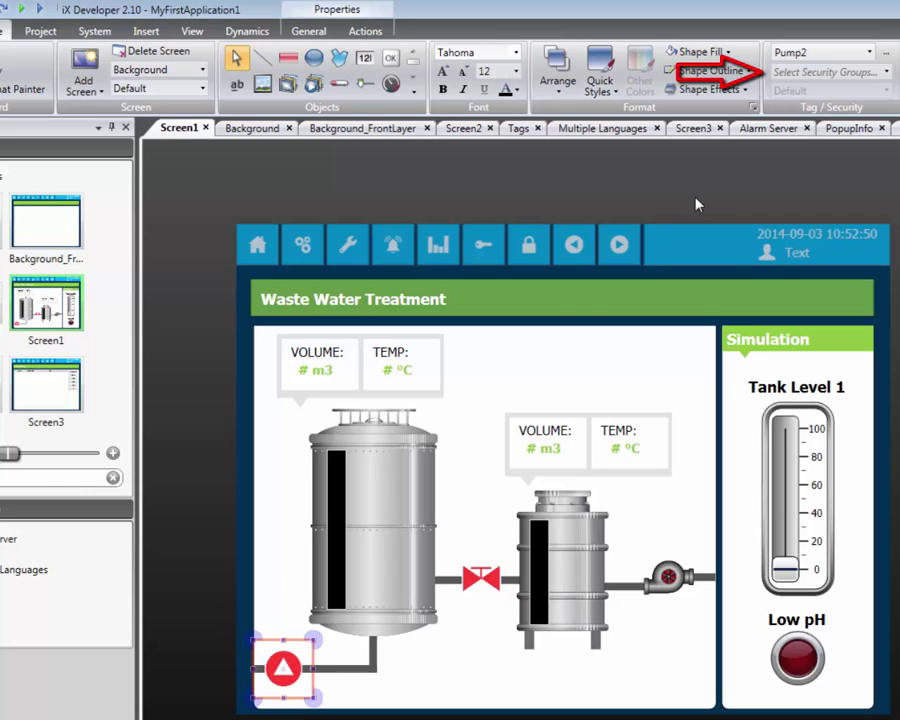
pyautogui.click(886, 73)
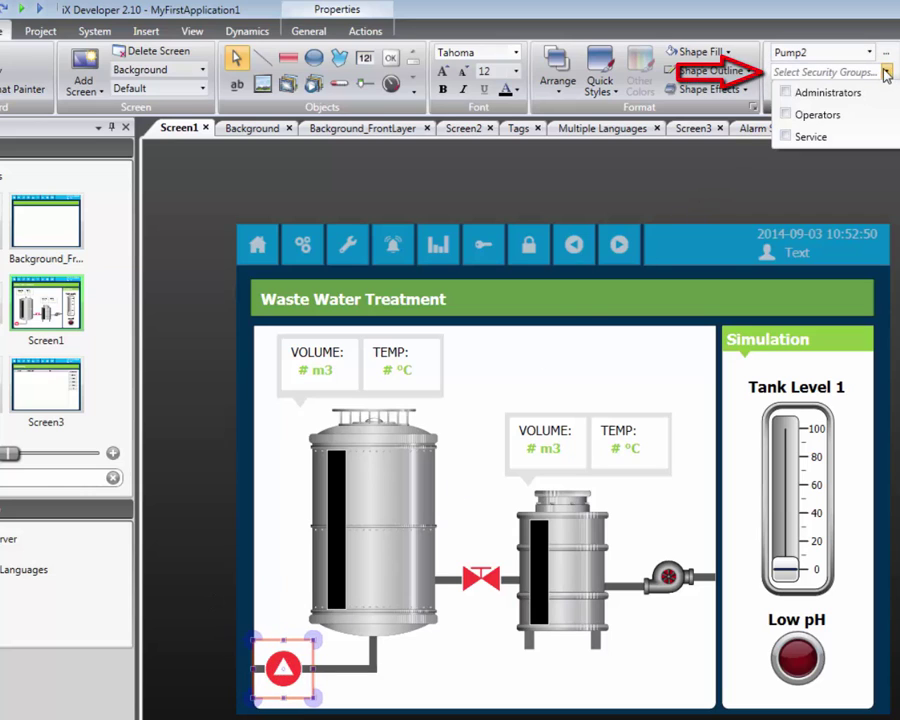
pyautogui.click(787, 115)
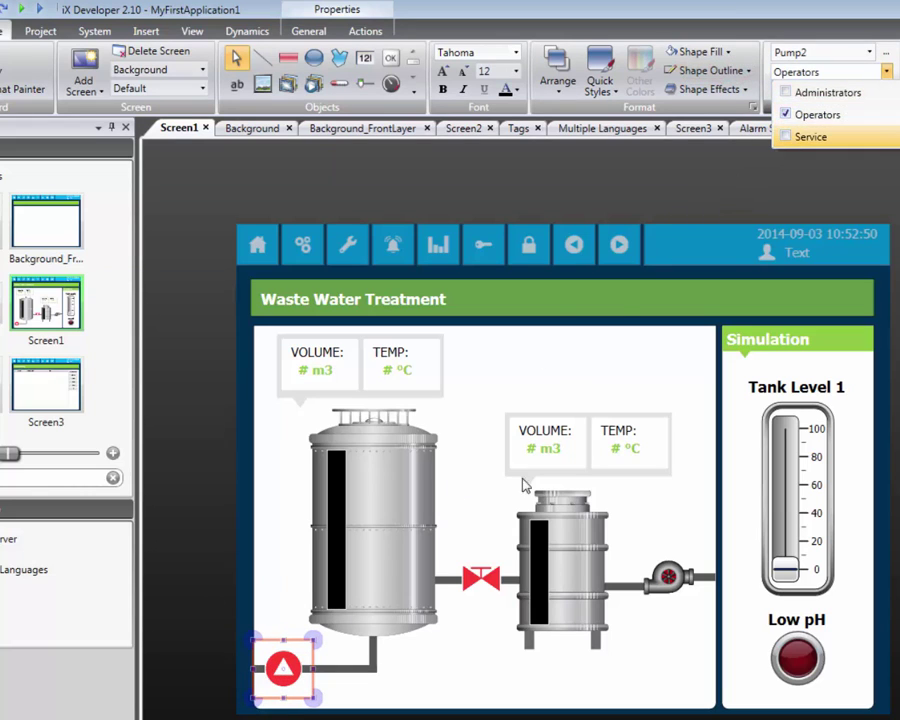
# Restrict the valve between the two tanks on Screen1 to the Service security group
pyautogui.click(488, 580)
pyautogui.click(488, 580)
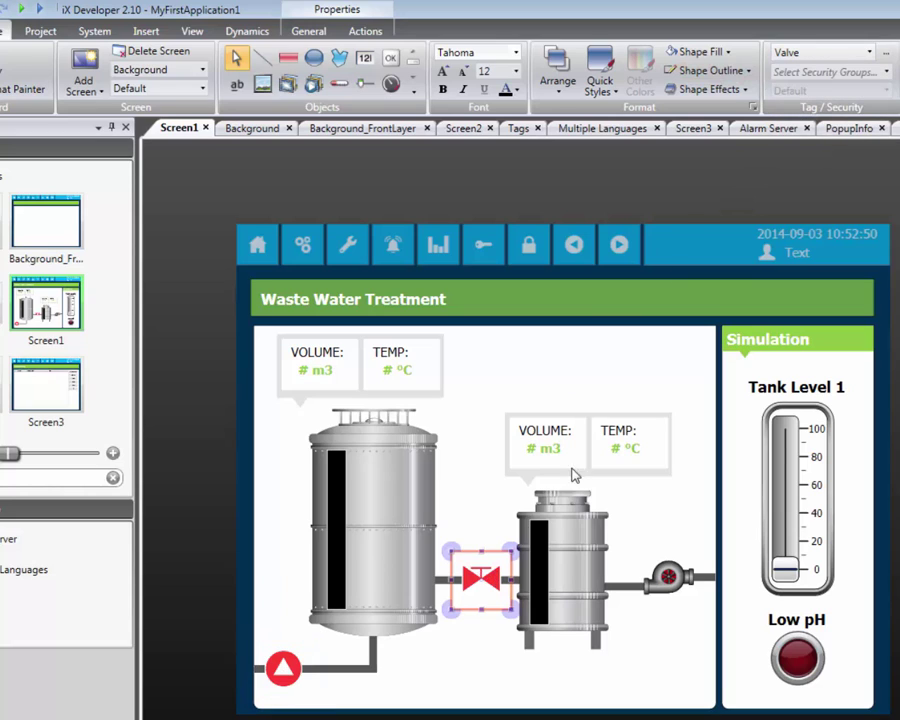
pyautogui.click(886, 72)
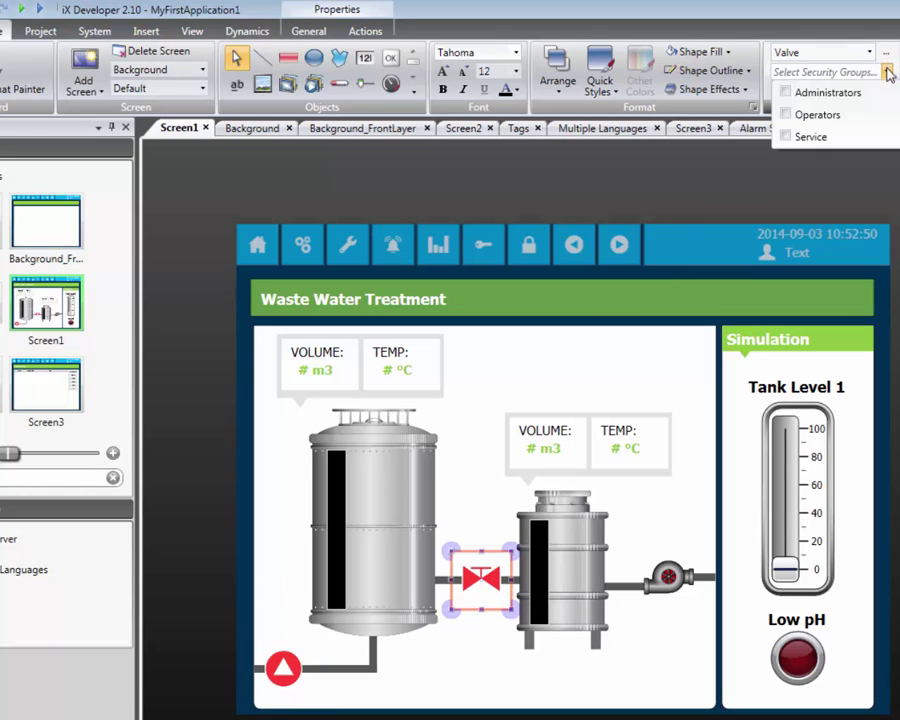
pyautogui.click(786, 137)
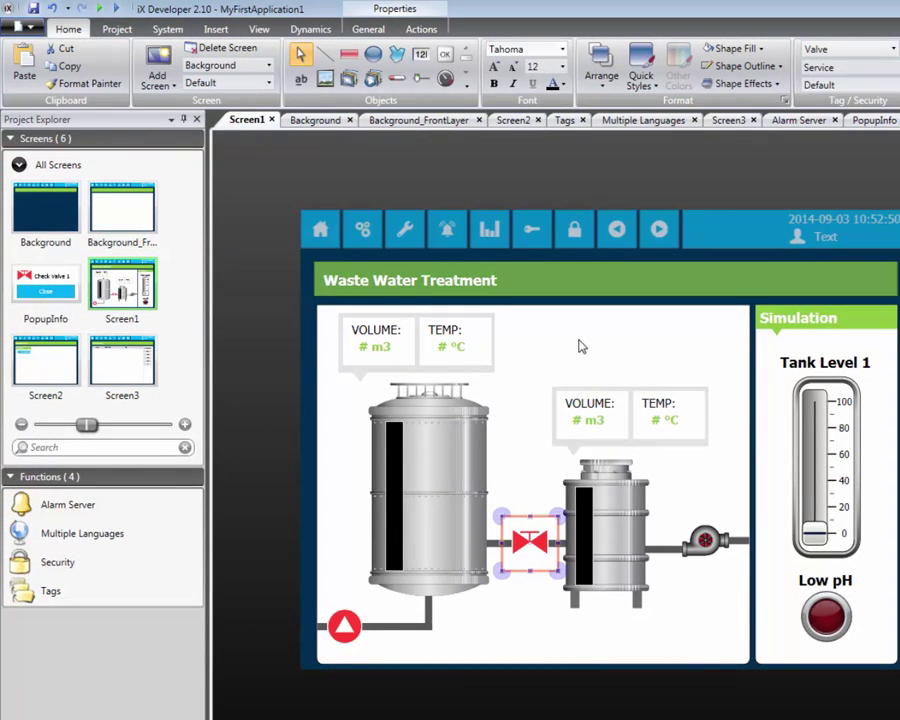
# Restrict access to the whole of Screen2 to the Administrators security group
pyautogui.doubleClick(47, 369)
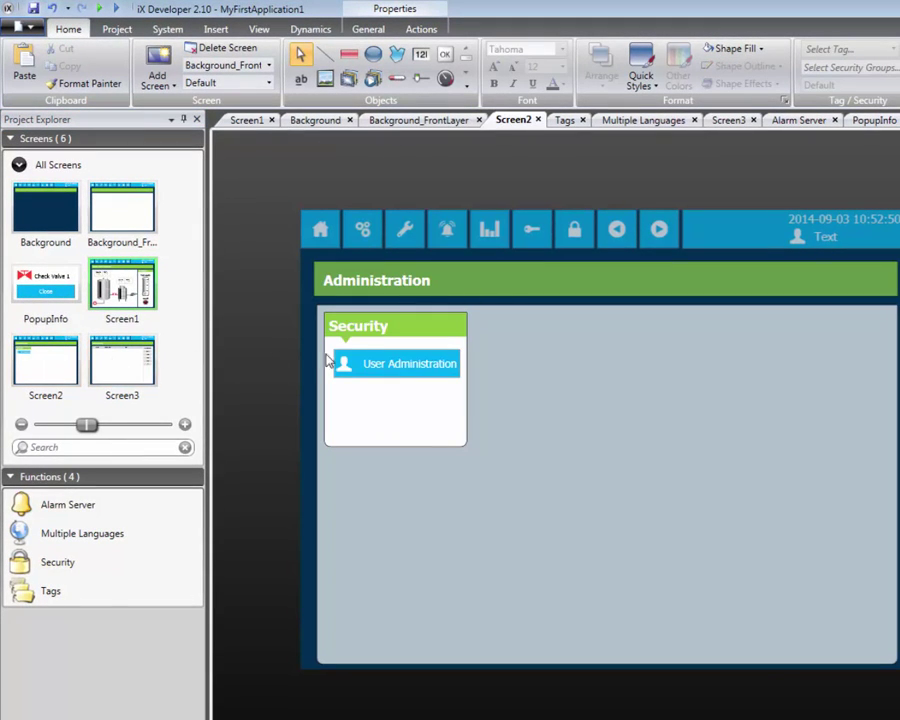
pyautogui.click(368, 28)
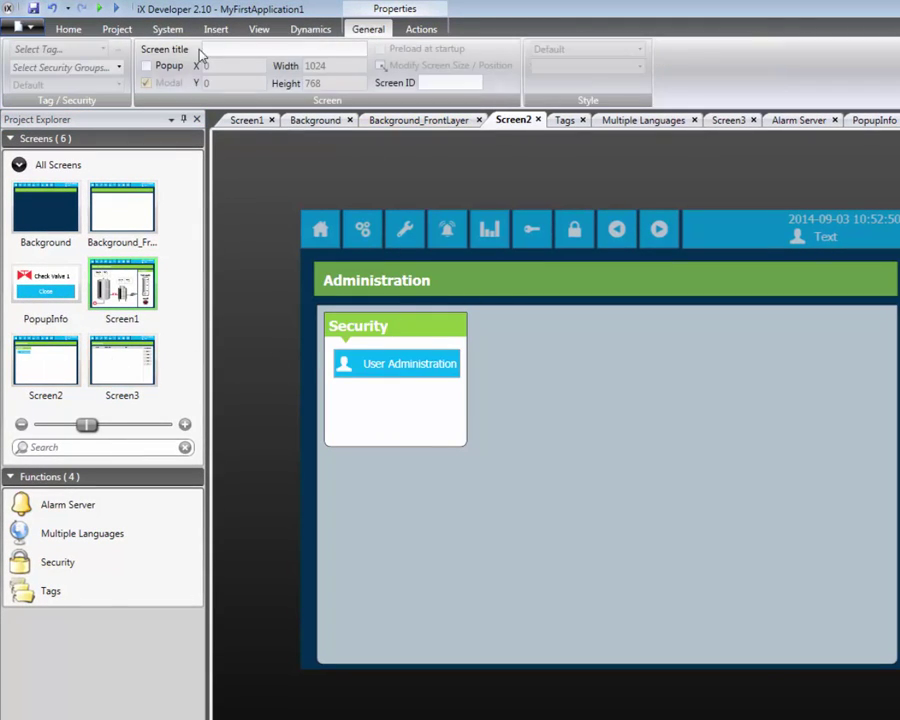
pyautogui.click(118, 67)
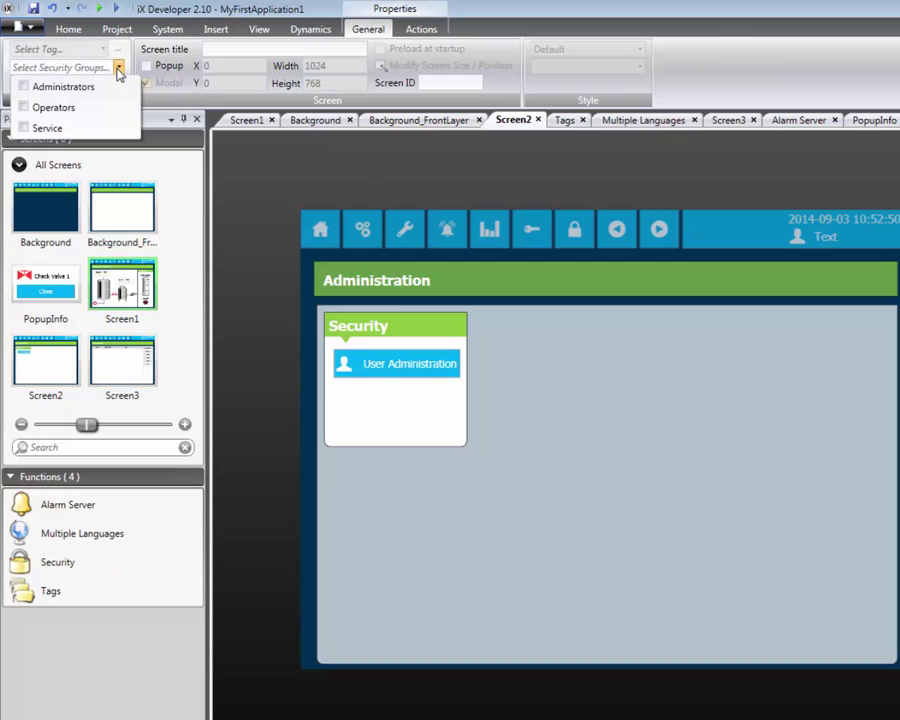
pyautogui.click(24, 87)
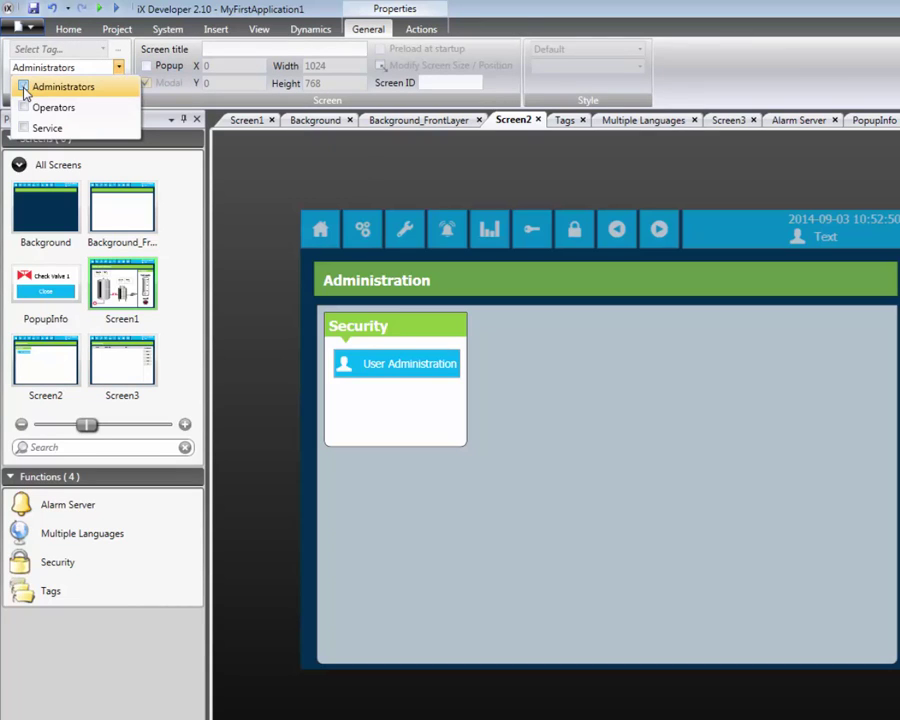
# Assign the Show Users Dialog security action to the User Administration button on Screen2, triggered on click
pyautogui.click(352, 366)
pyautogui.click(352, 366)
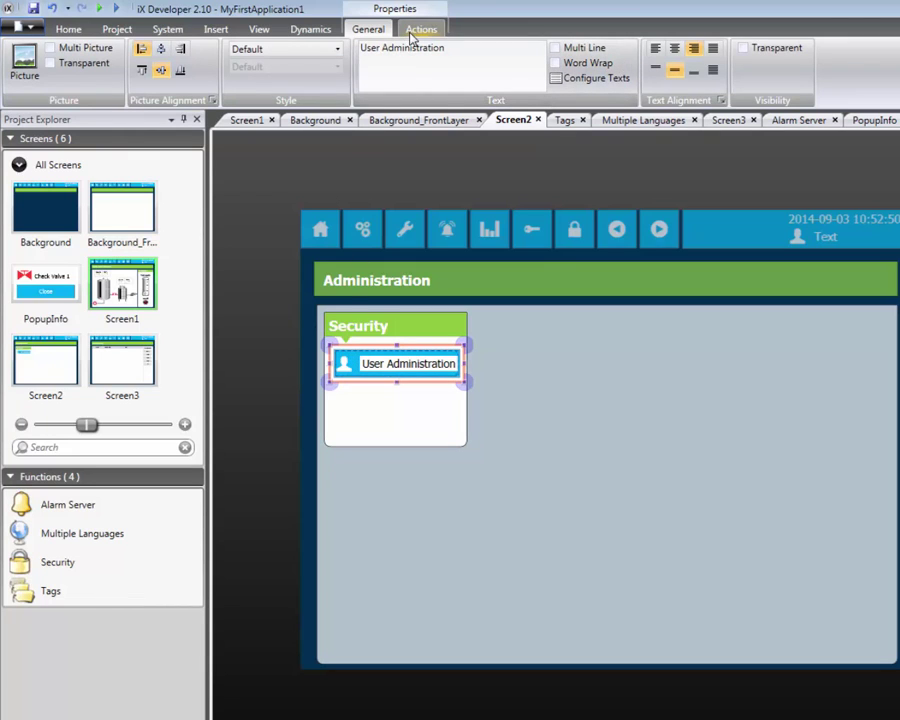
pyautogui.click(415, 32)
pyautogui.click(158, 49)
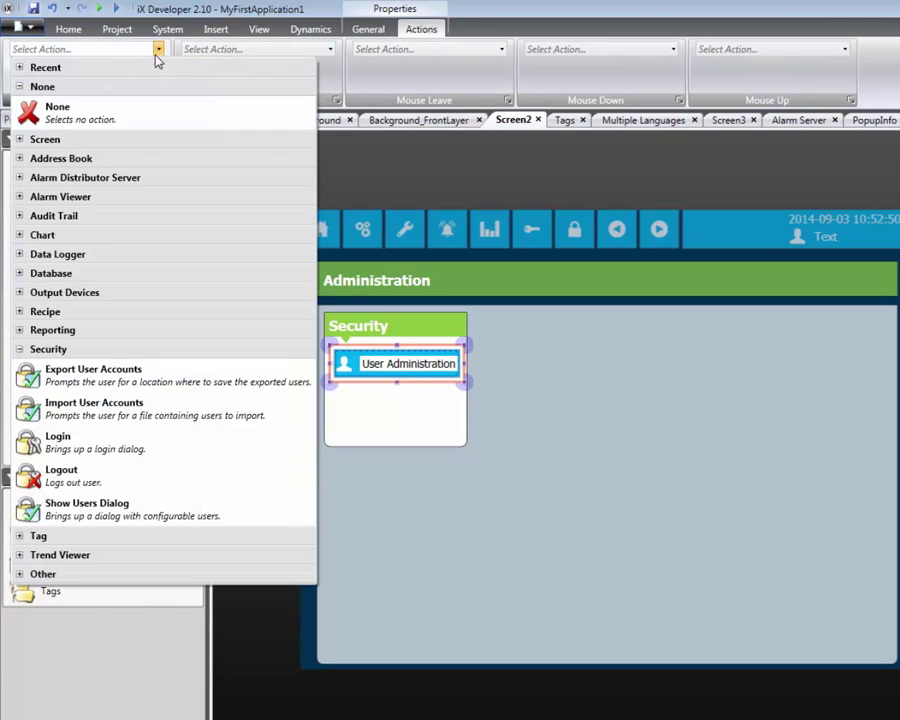
pyautogui.click(63, 508)
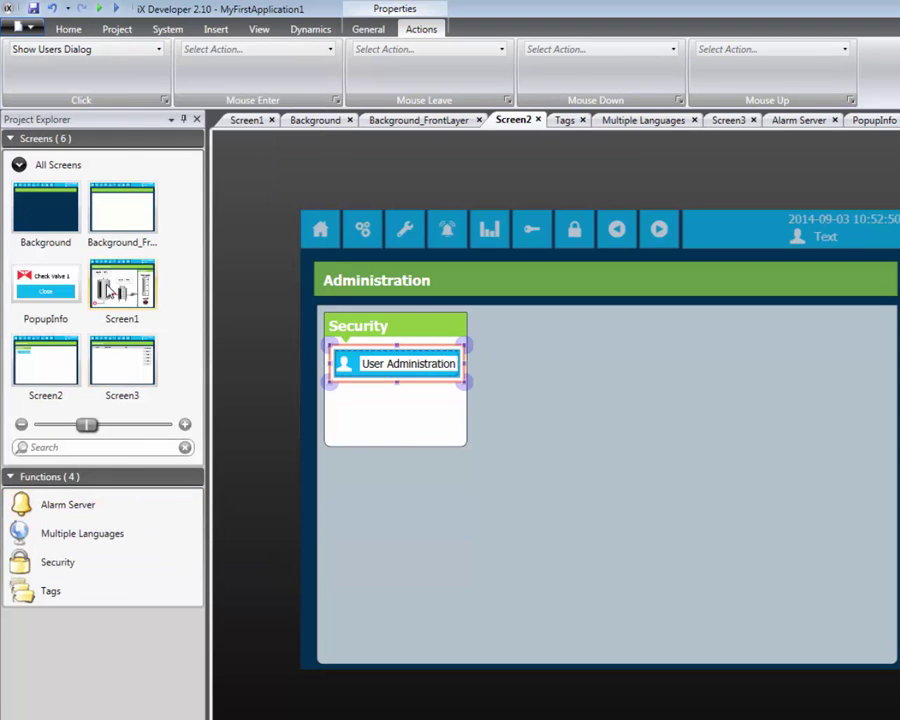
# Run the project and try to operate the valve between the tanks without logging in
pyautogui.click(119, 29)
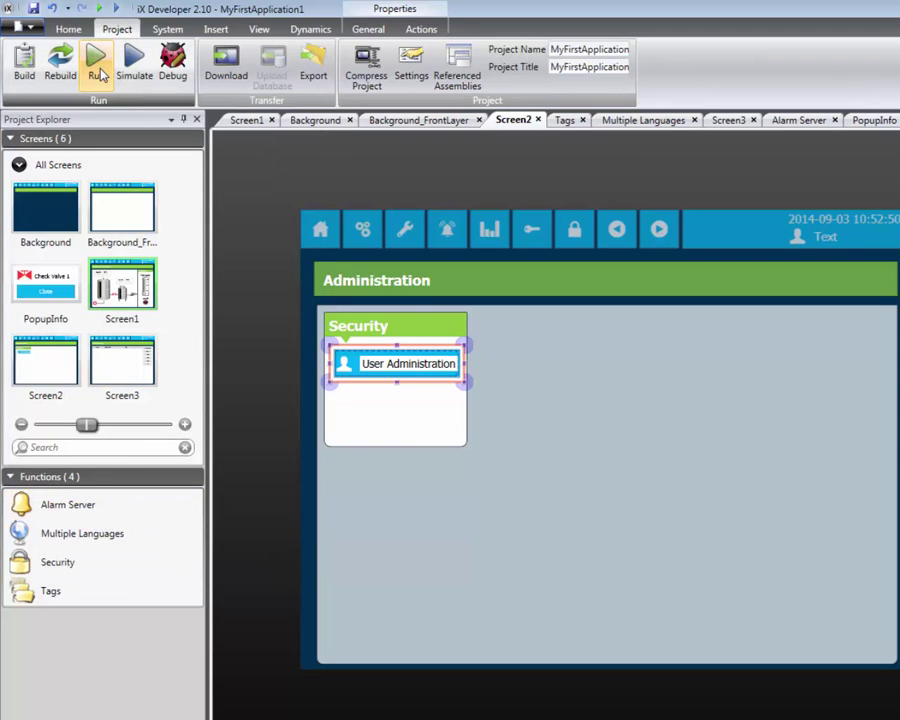
pyautogui.click(97, 66)
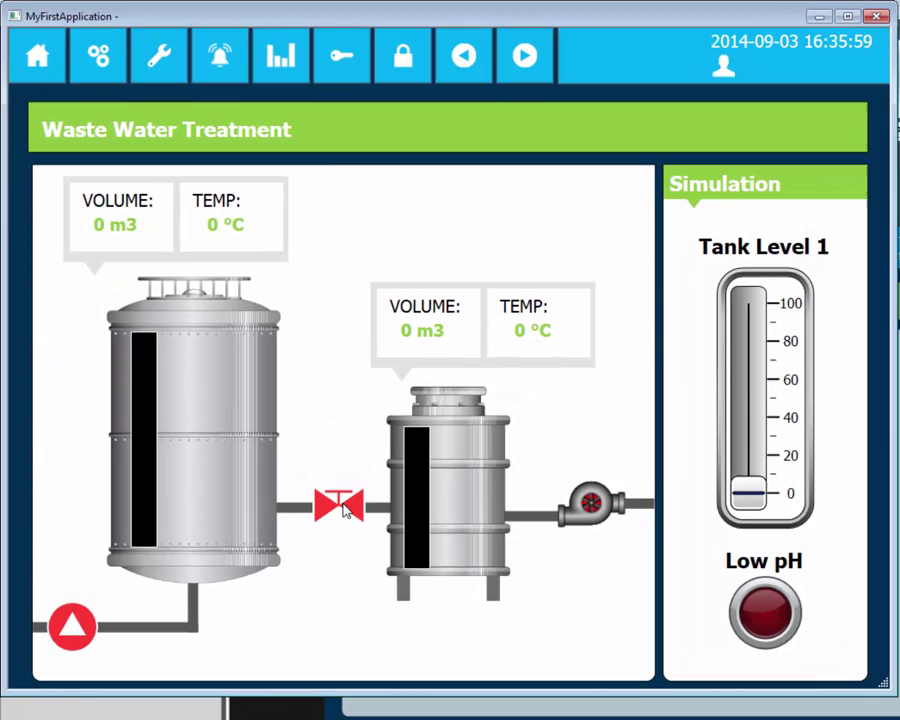
pyautogui.click(345, 510)
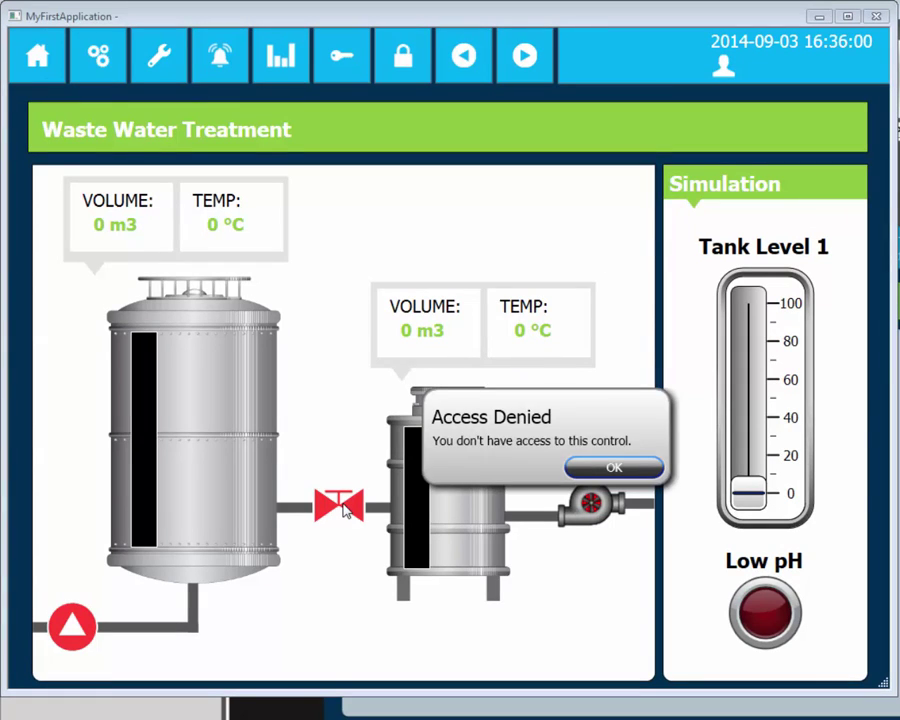
pyautogui.click(600, 467)
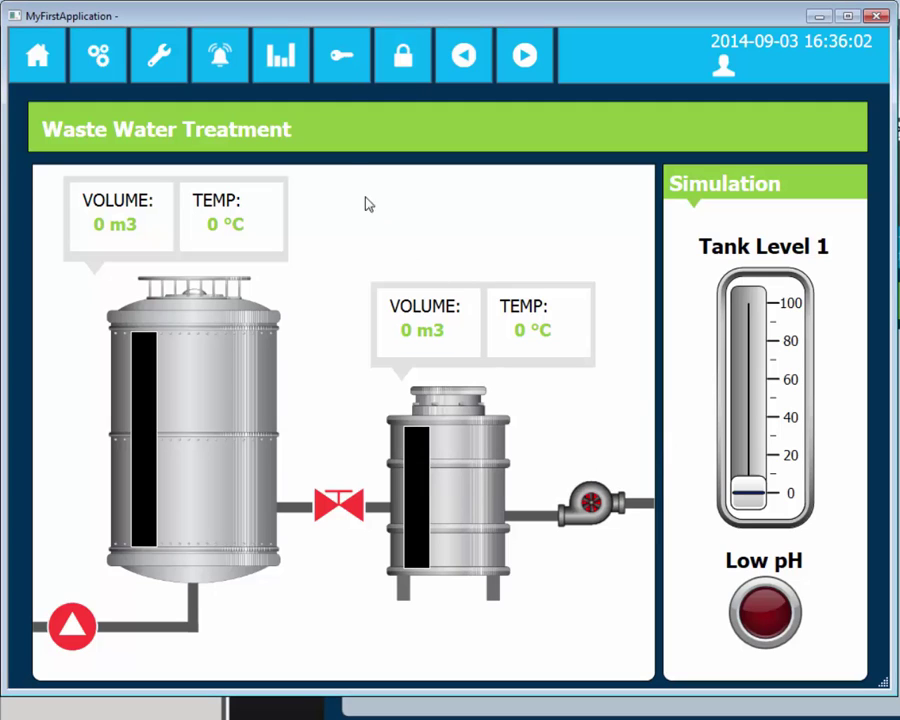
# Log in to the running application as User1 by entering the account password
pyautogui.click(343, 70)
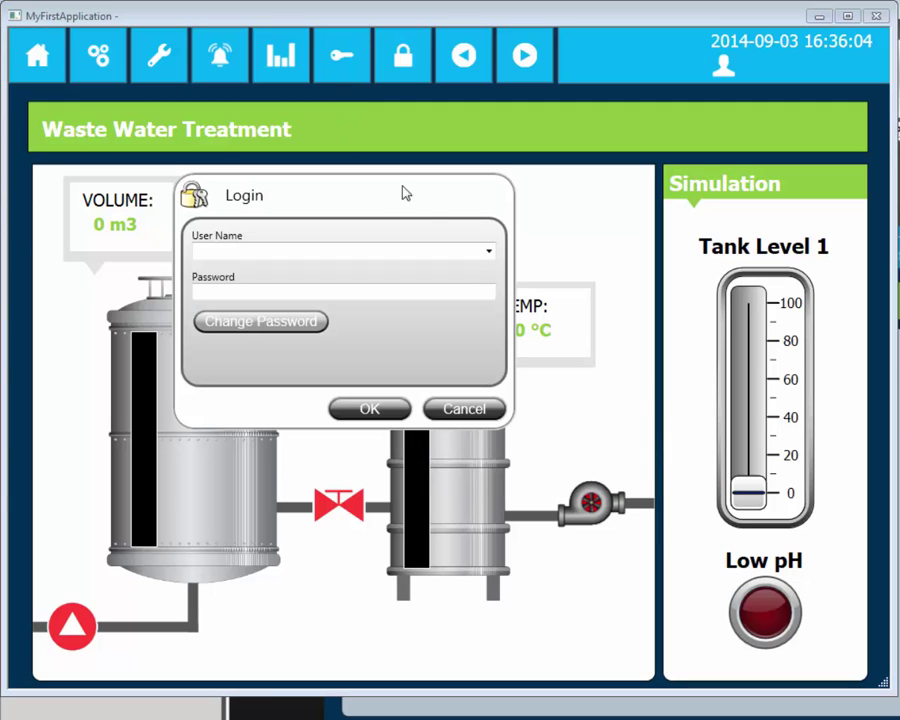
pyautogui.click(488, 253)
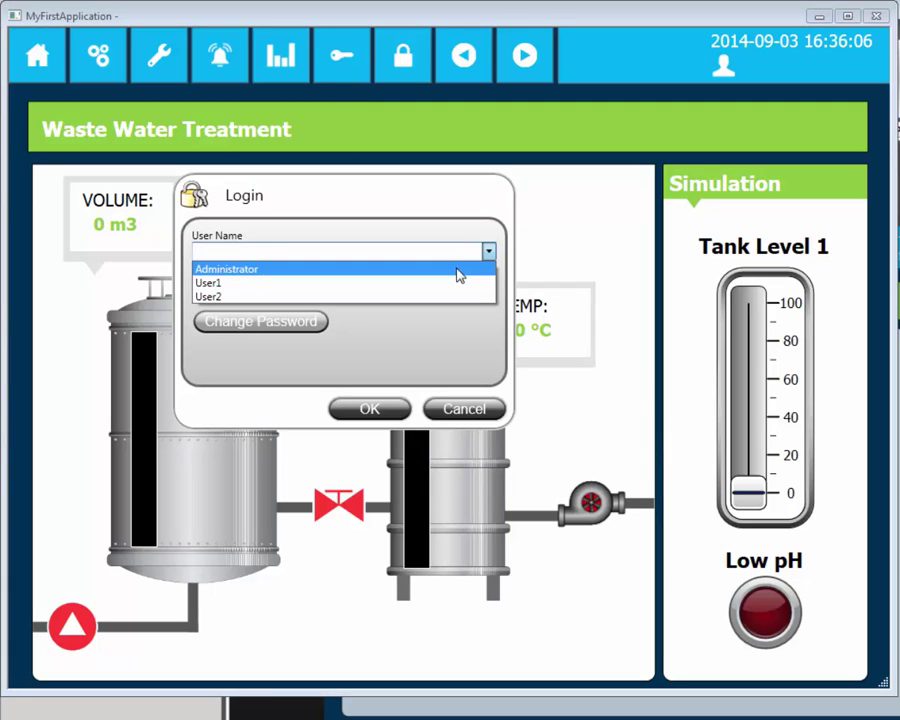
pyautogui.click(449, 287)
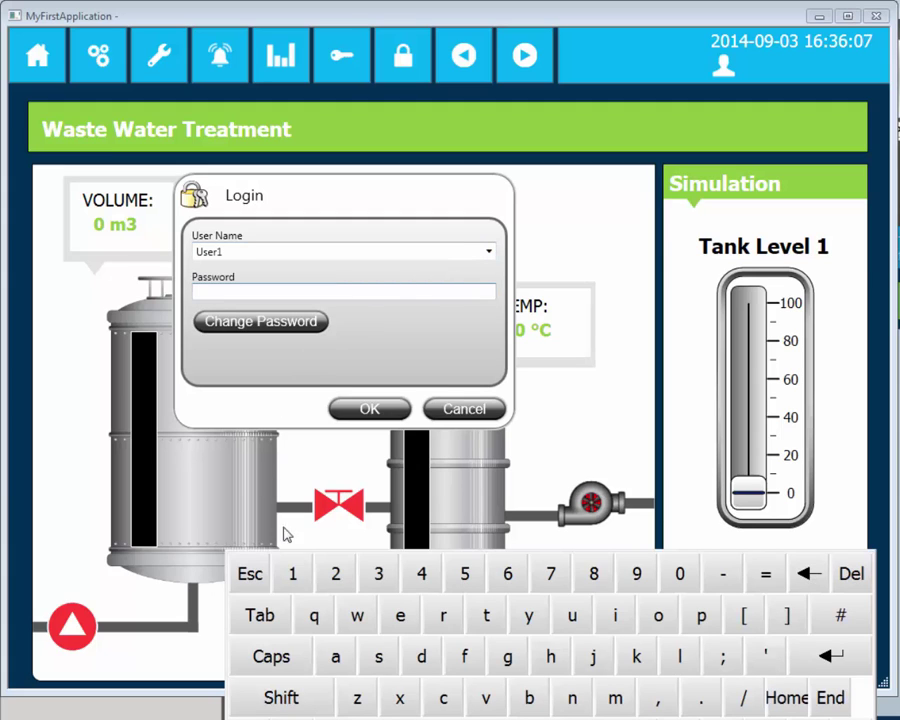
pyautogui.click(294, 570)
pyautogui.click(846, 660)
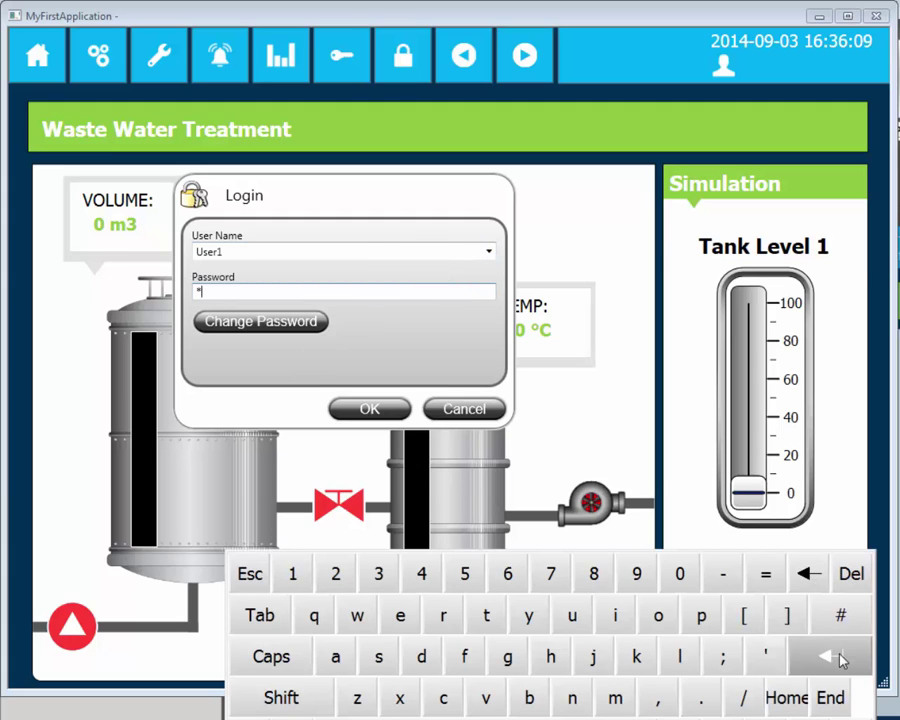
pyautogui.click(612, 467)
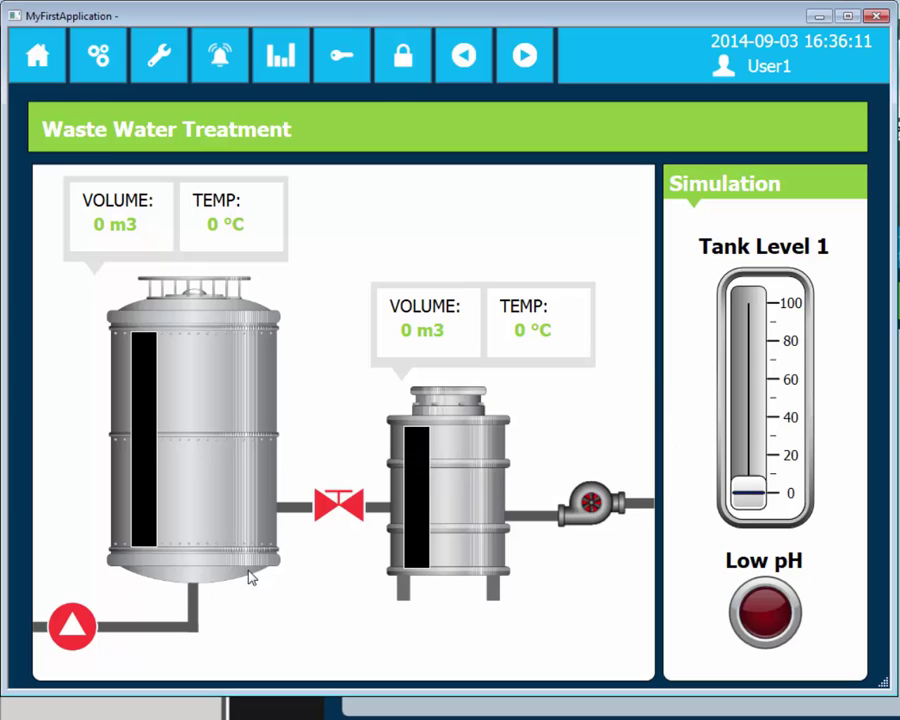
# Test User1's access rights by operating the pump and trying the valve between the tanks
pyautogui.click(74, 626)
pyautogui.click(331, 504)
pyautogui.click(610, 467)
# Switch the login to User2 by entering that account's password
pyautogui.click(333, 66)
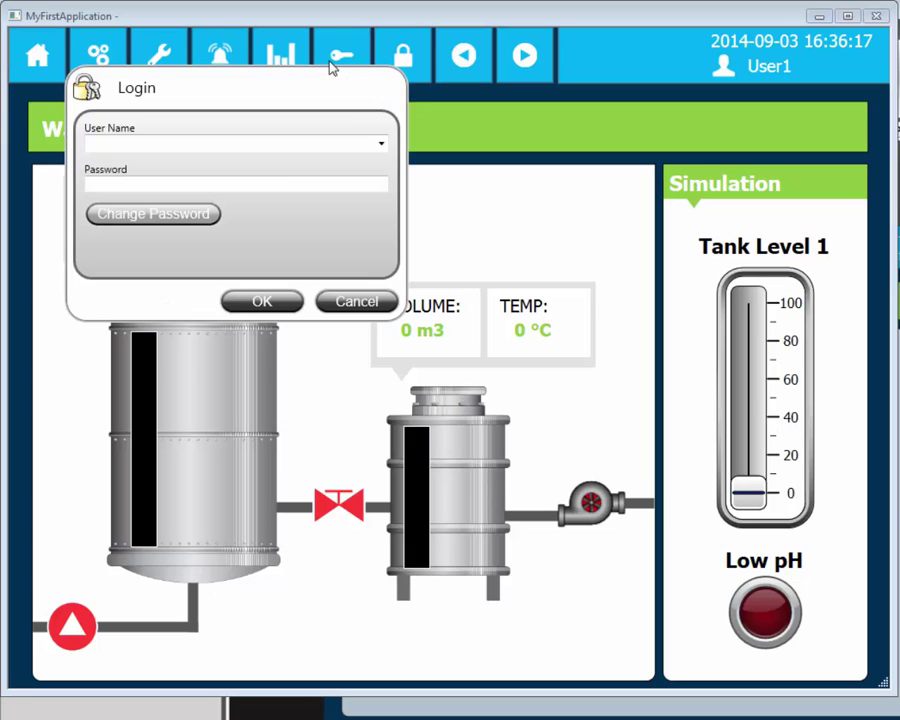
pyautogui.click(380, 144)
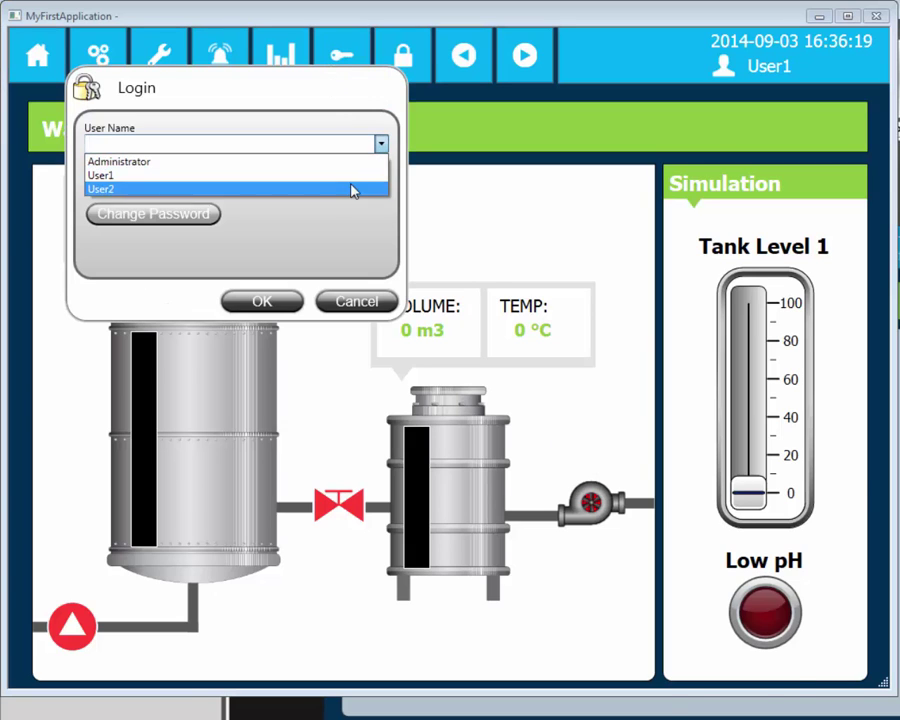
pyautogui.click(353, 189)
pyautogui.click(311, 185)
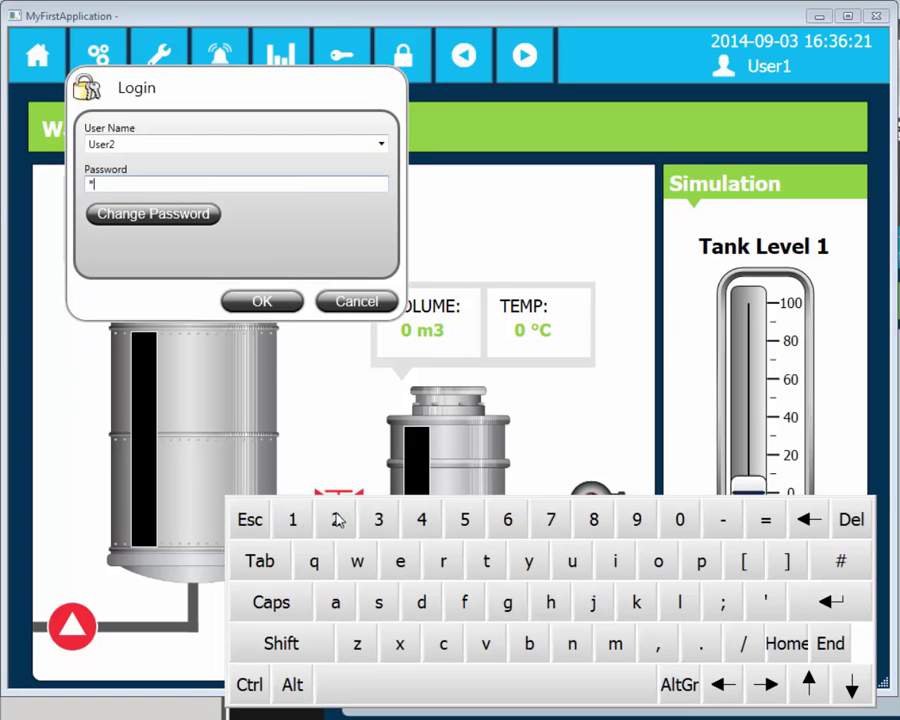
pyautogui.click(259, 301)
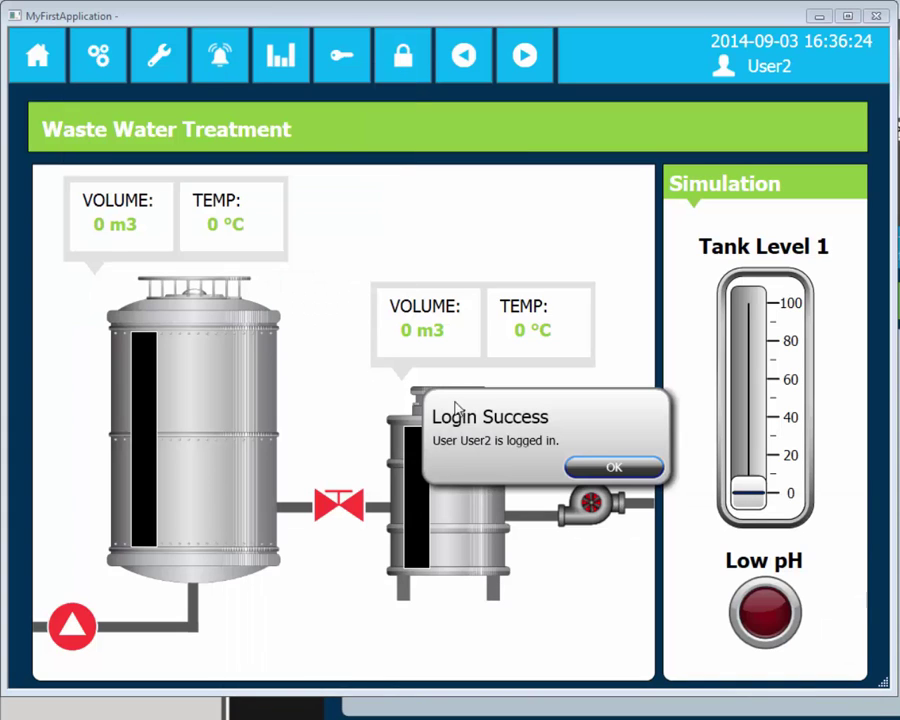
pyautogui.click(588, 467)
# Open the valve between the tanks as User2 and try to open the restricted administration screen
pyautogui.click(360, 504)
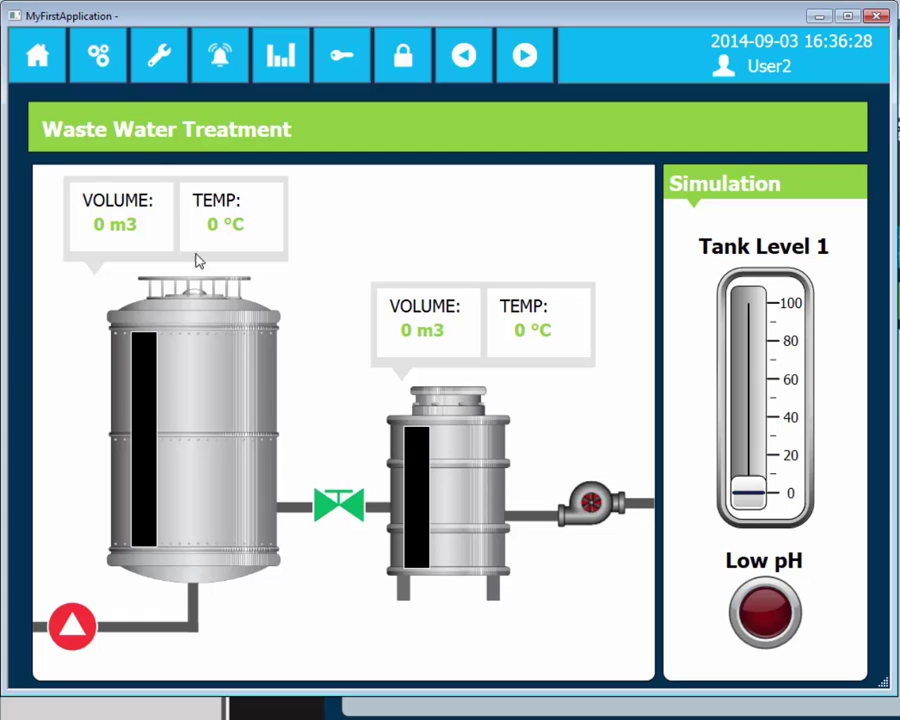
pyautogui.click(108, 60)
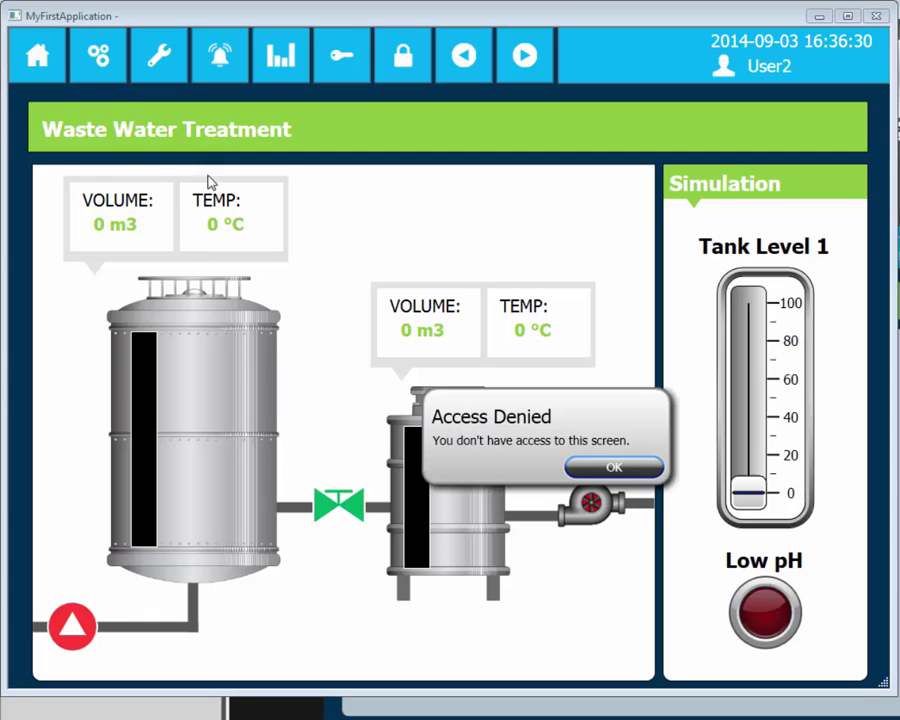
pyautogui.click(600, 466)
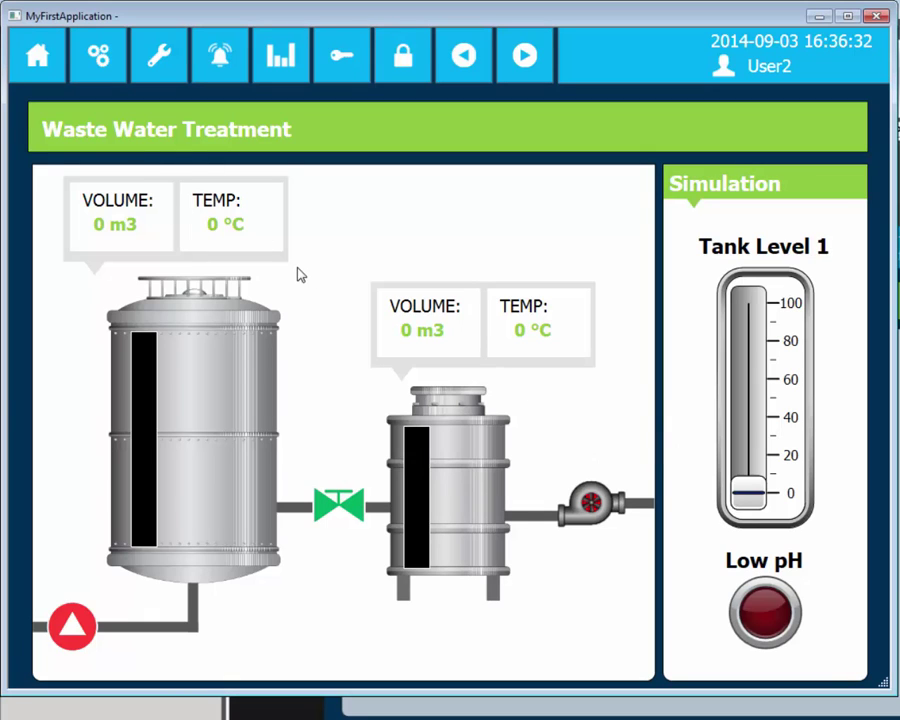
# Switch the login to the Administrator account by entering its password
pyautogui.click(337, 60)
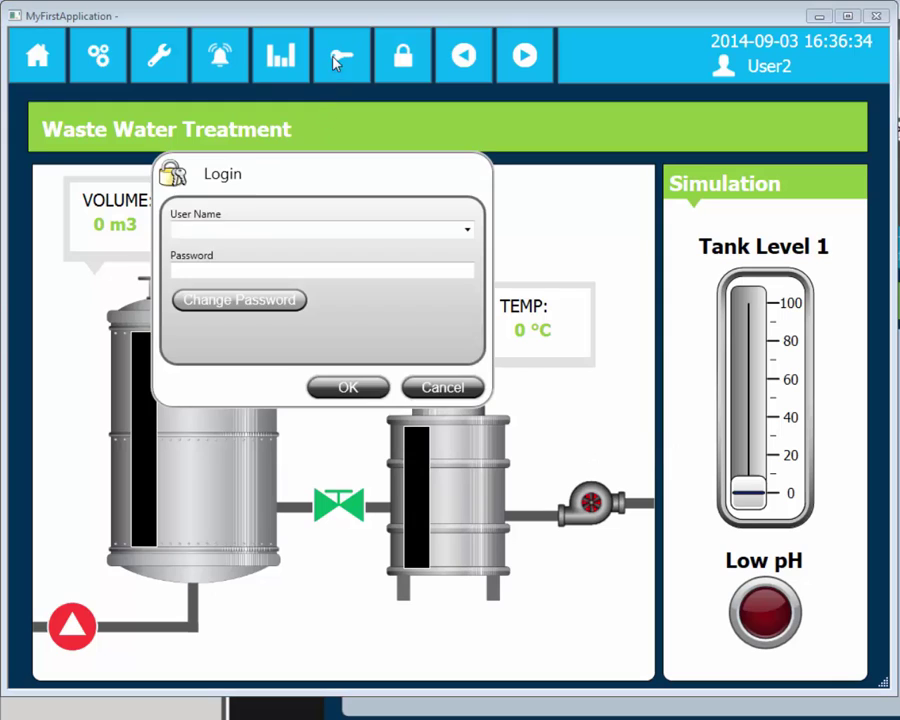
pyautogui.click(467, 229)
pyautogui.click(362, 248)
pyautogui.click(614, 690)
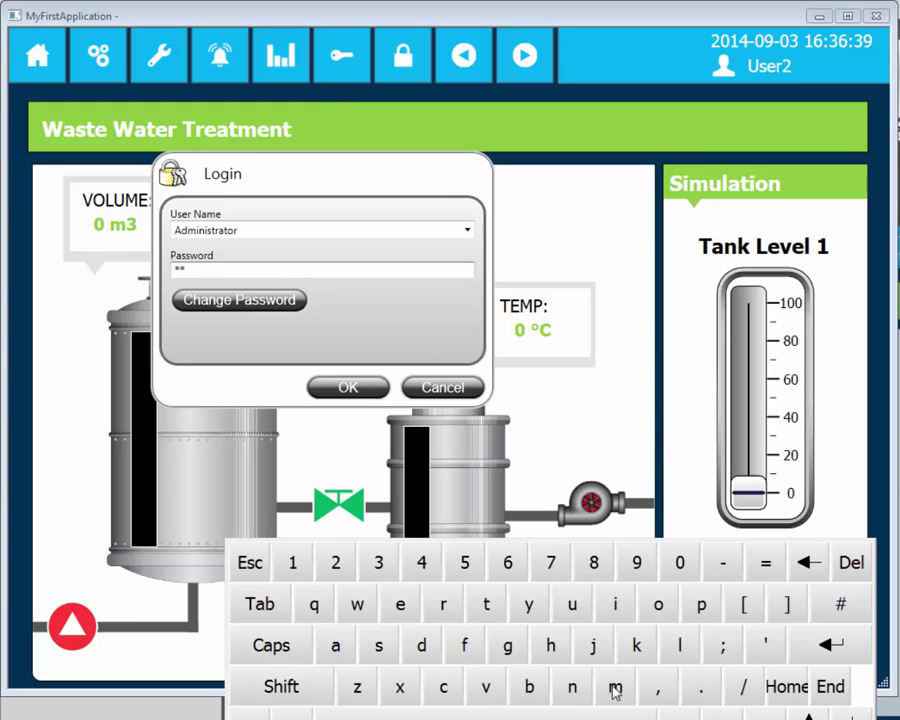
pyautogui.click(572, 686)
pyautogui.click(828, 646)
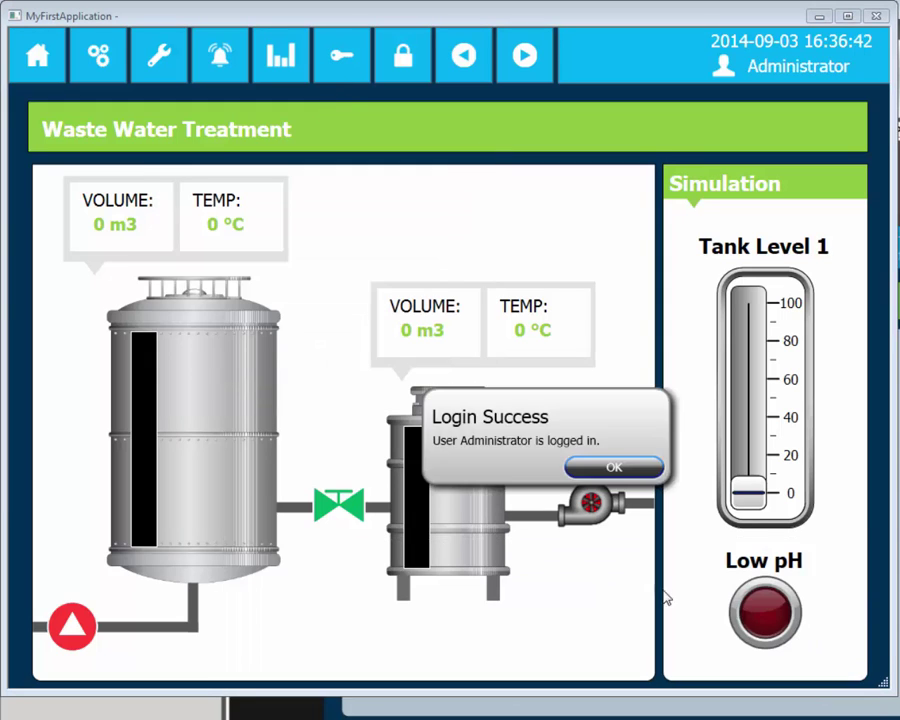
pyautogui.click(613, 468)
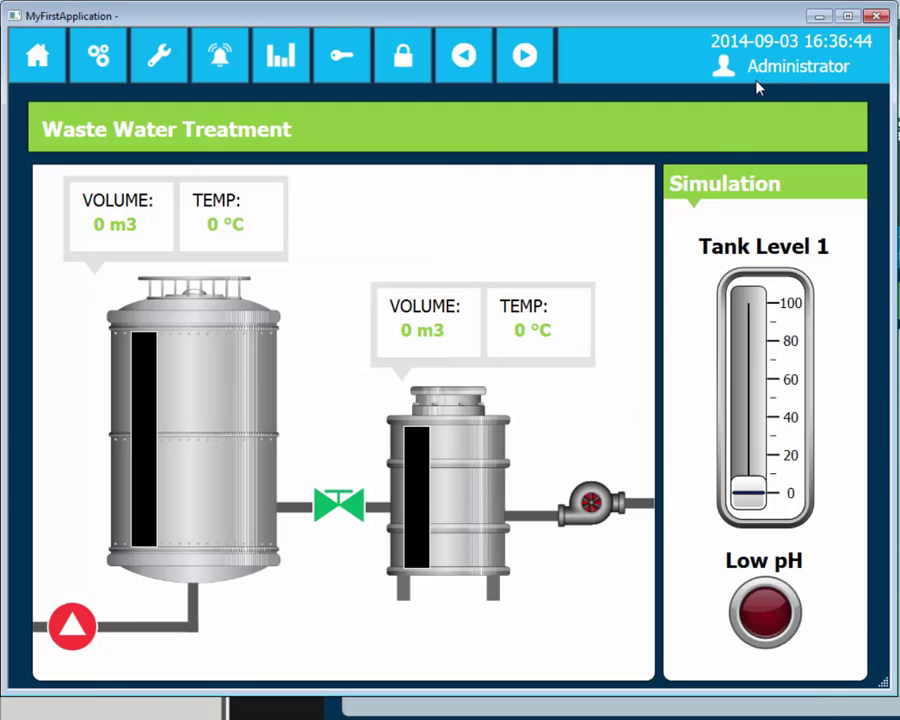
# Open the Administration screen and bring up the user administration list, moving its window fully into view
pyautogui.click(89, 64)
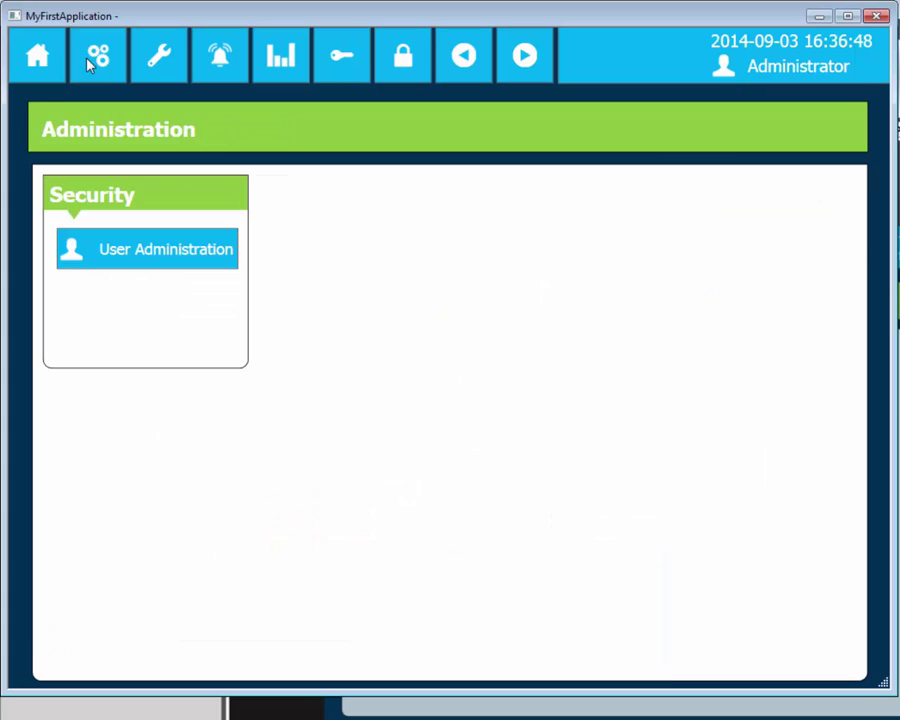
pyautogui.click(88, 262)
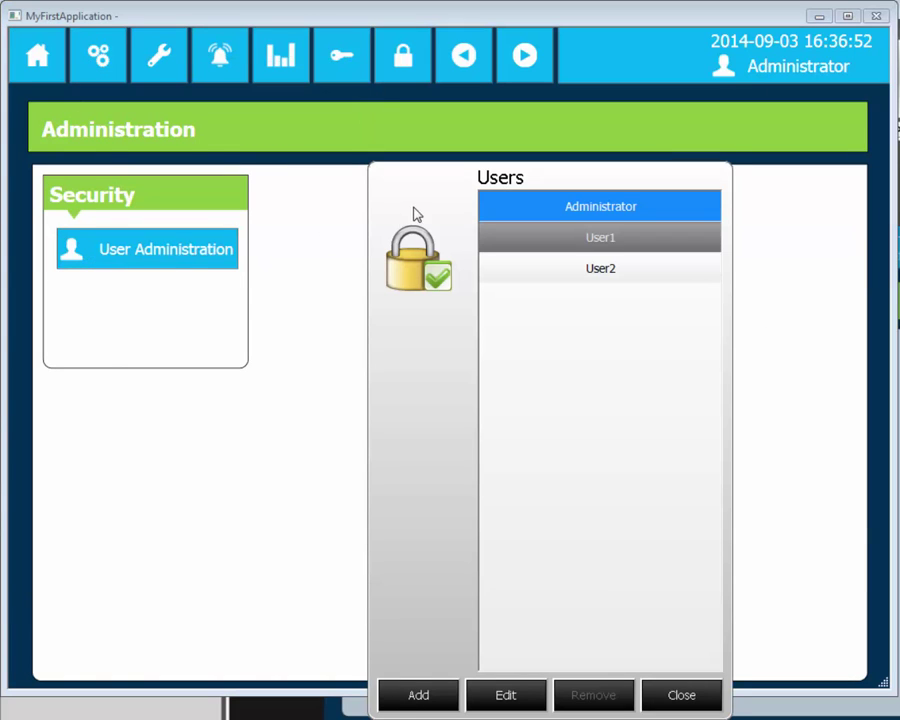
pyautogui.moveTo(414, 213); pyautogui.dragTo(403, 172)
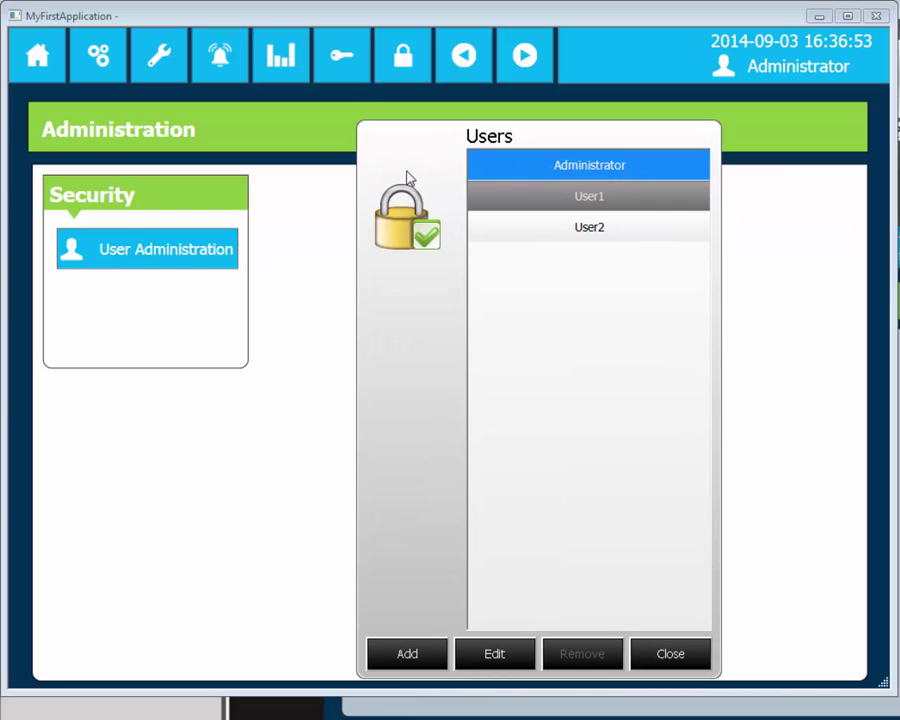
# Start adding a new user named User3, enter its password, and proceed to the security group selection
pyautogui.click(418, 658)
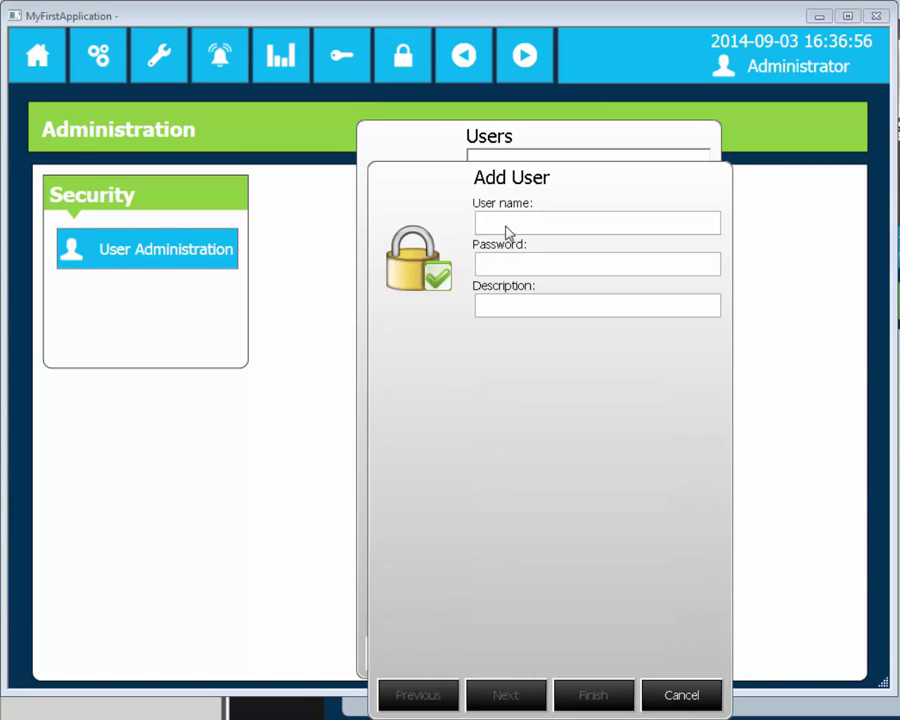
pyautogui.click(506, 228)
pyautogui.write('U')
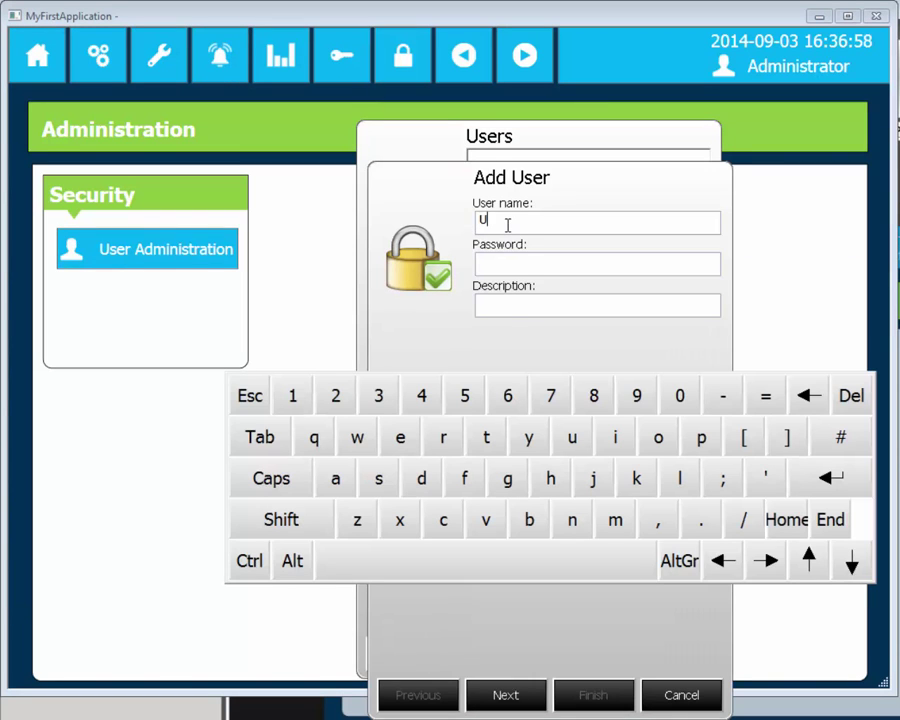
pyautogui.write('ser3')
pyautogui.click(506, 268)
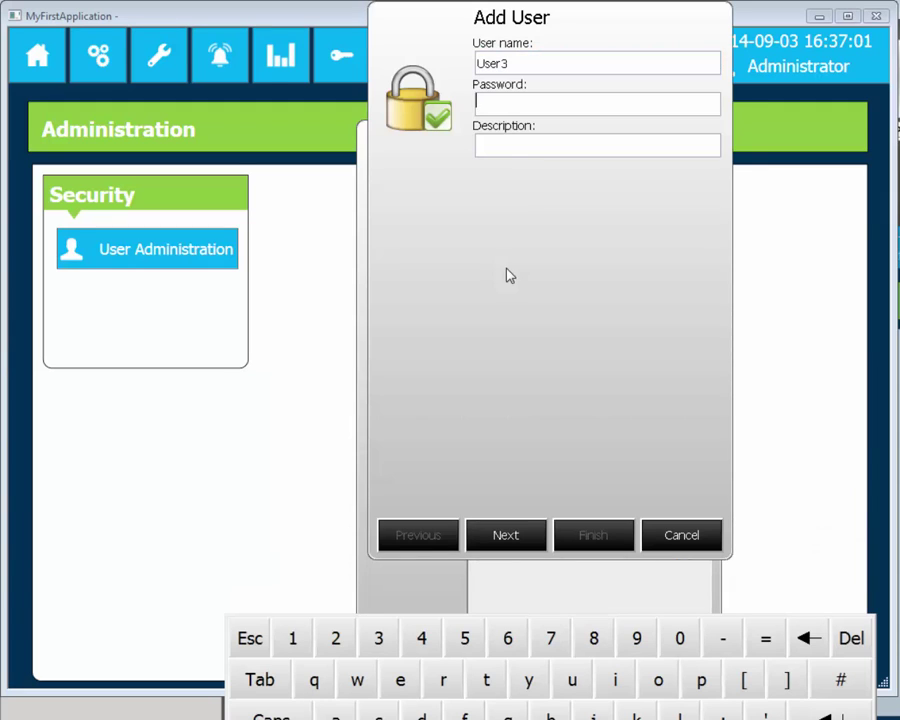
pyautogui.click(378, 641)
pyautogui.click(513, 538)
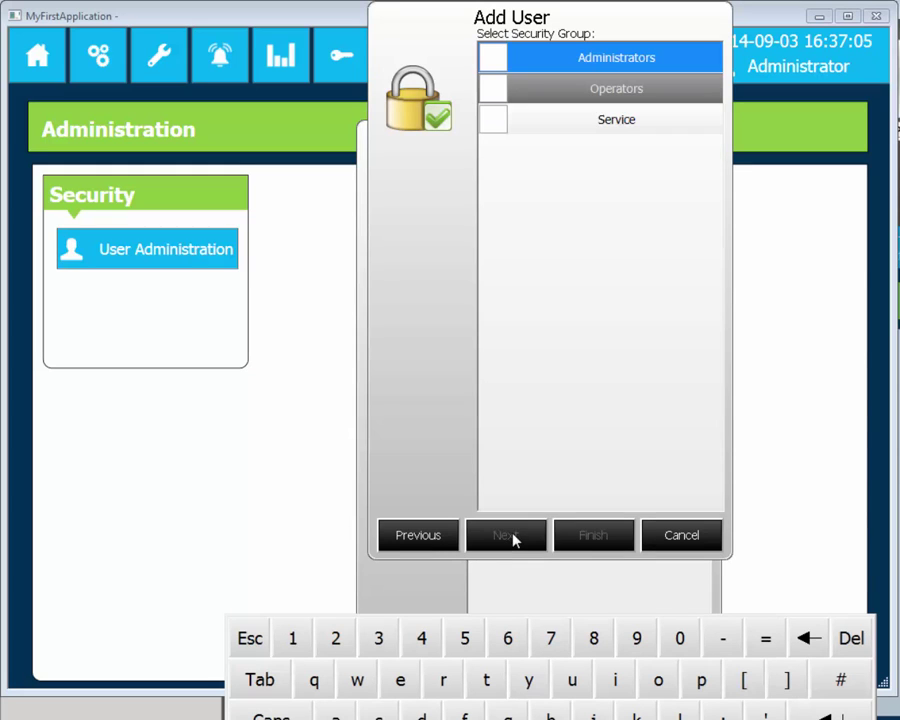
# Assign the new user to the Operators group, finish creating the account, and close the user list
pyautogui.click(504, 88)
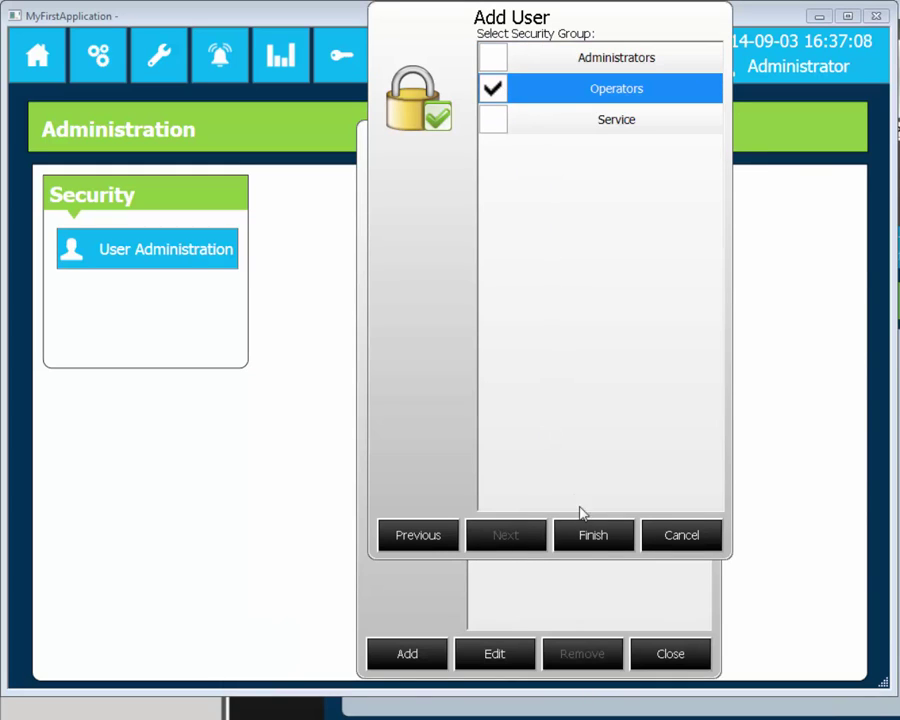
pyautogui.click(590, 537)
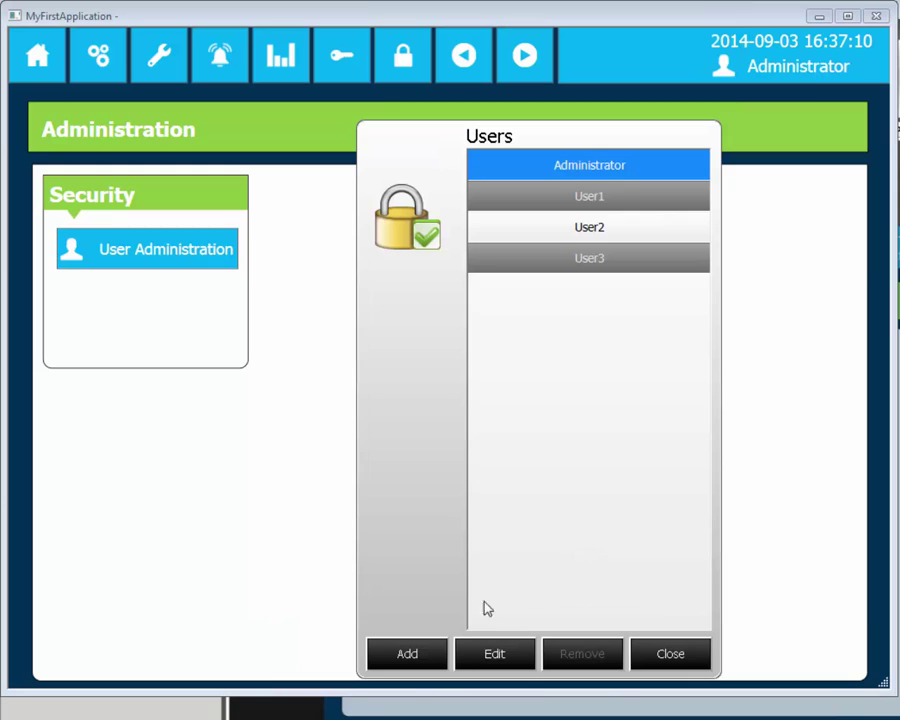
pyautogui.click(663, 659)
# Switch the login to User3 by entering that account's password
pyautogui.click(353, 60)
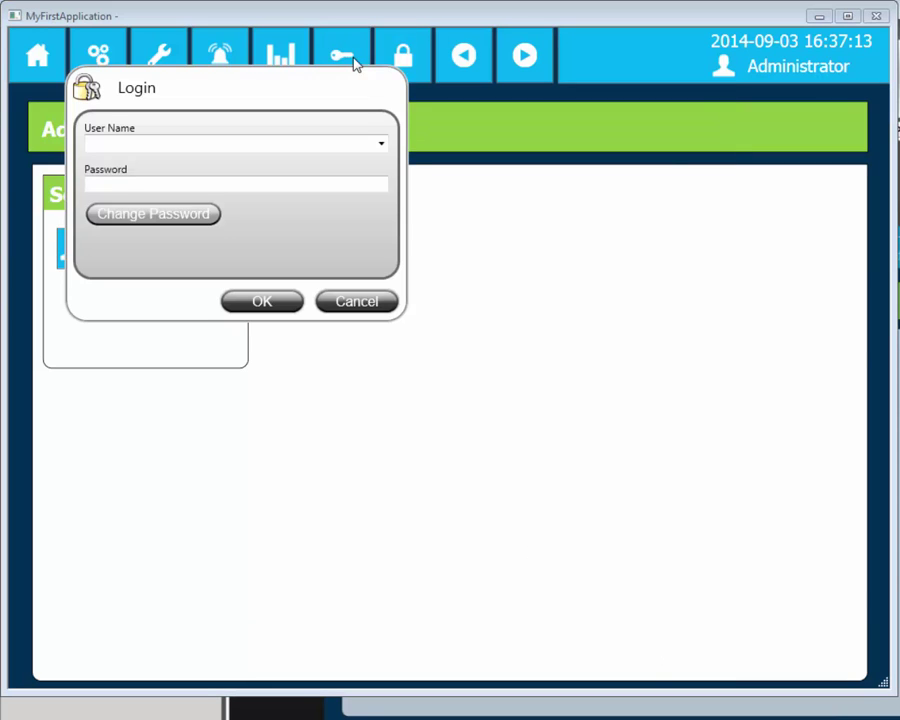
pyautogui.click(381, 145)
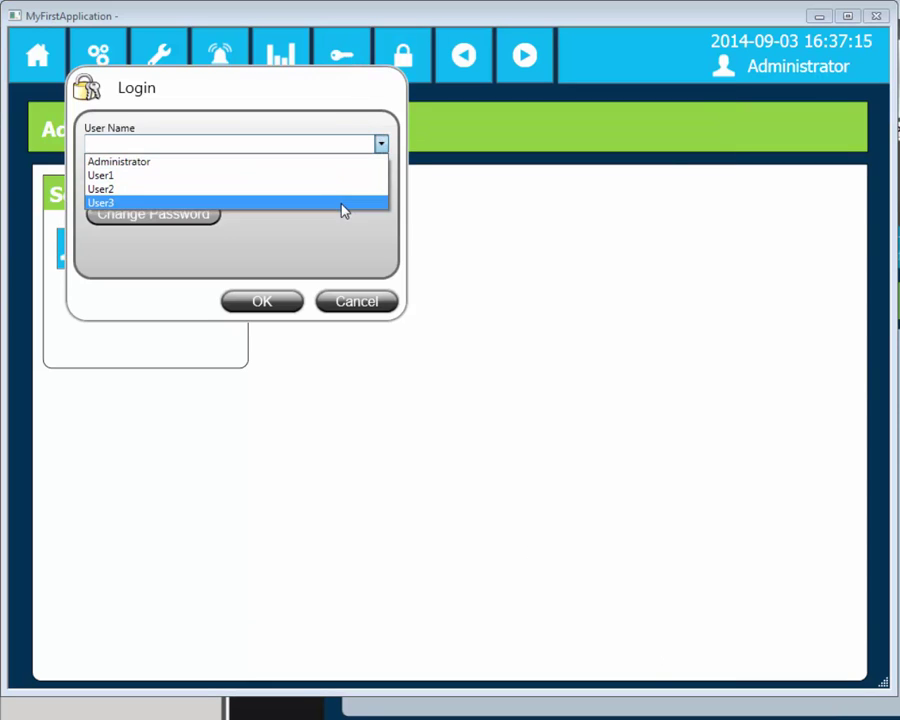
pyautogui.click(343, 208)
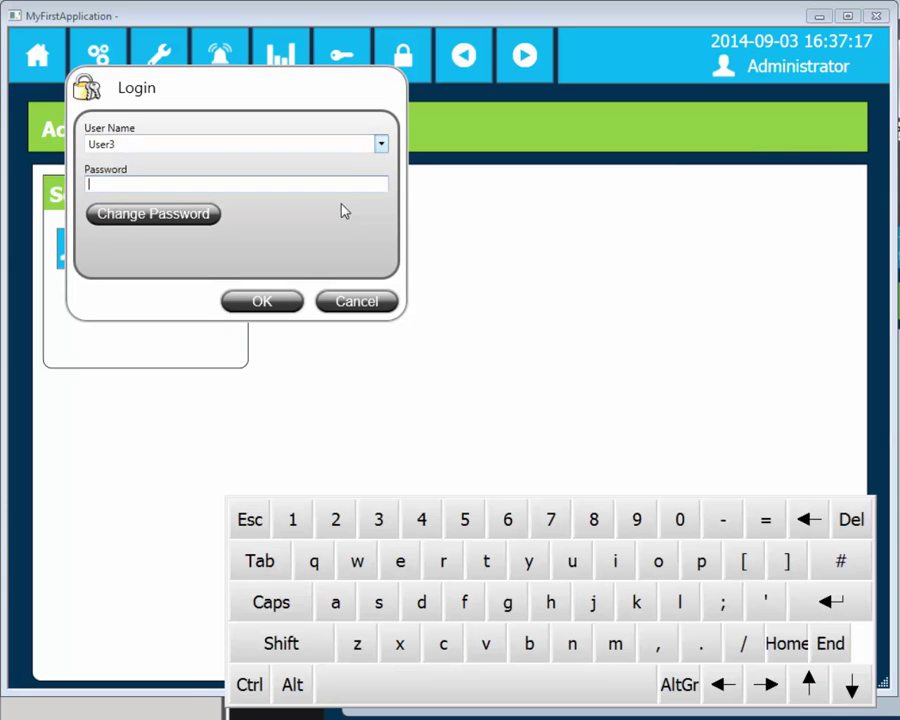
pyautogui.click(378, 519)
pyautogui.click(265, 301)
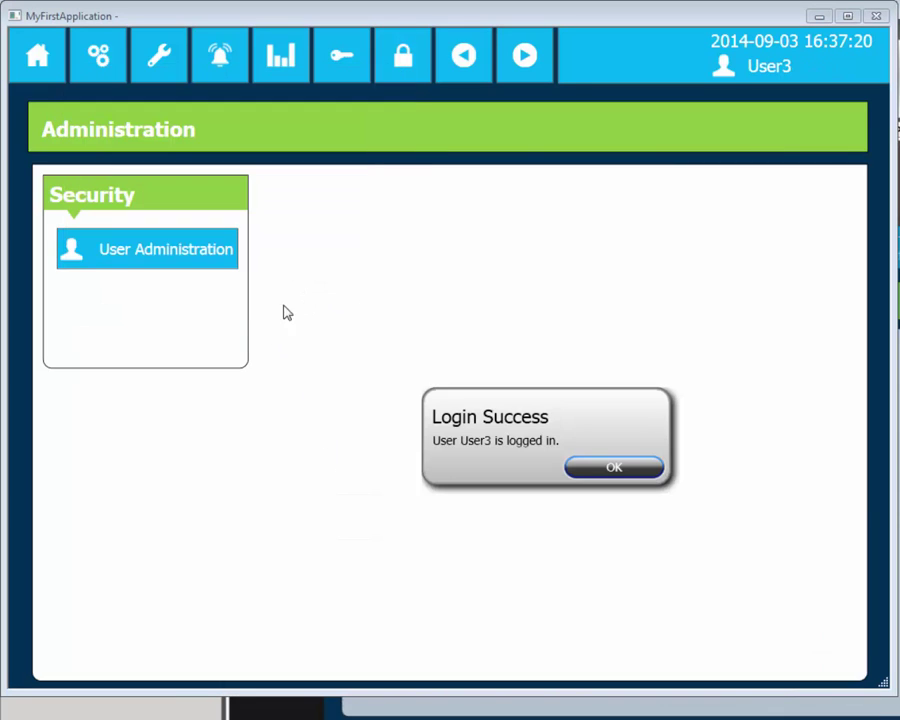
pyautogui.click(609, 469)
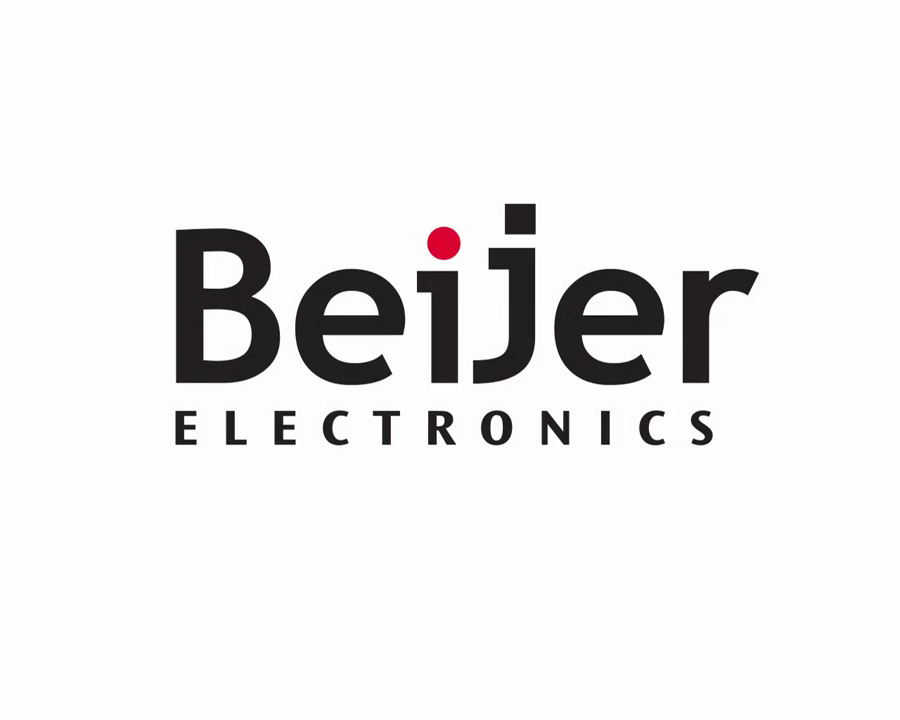